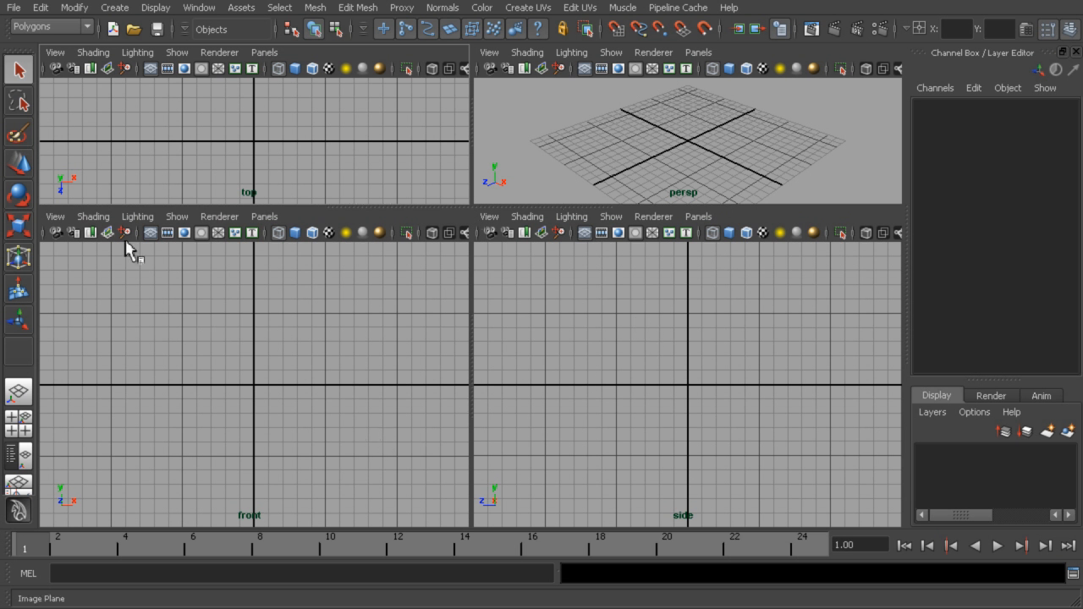
# Import front_plane.jpg from the sourceimages folder as an image plane in the front view
pyautogui.click(54, 217)
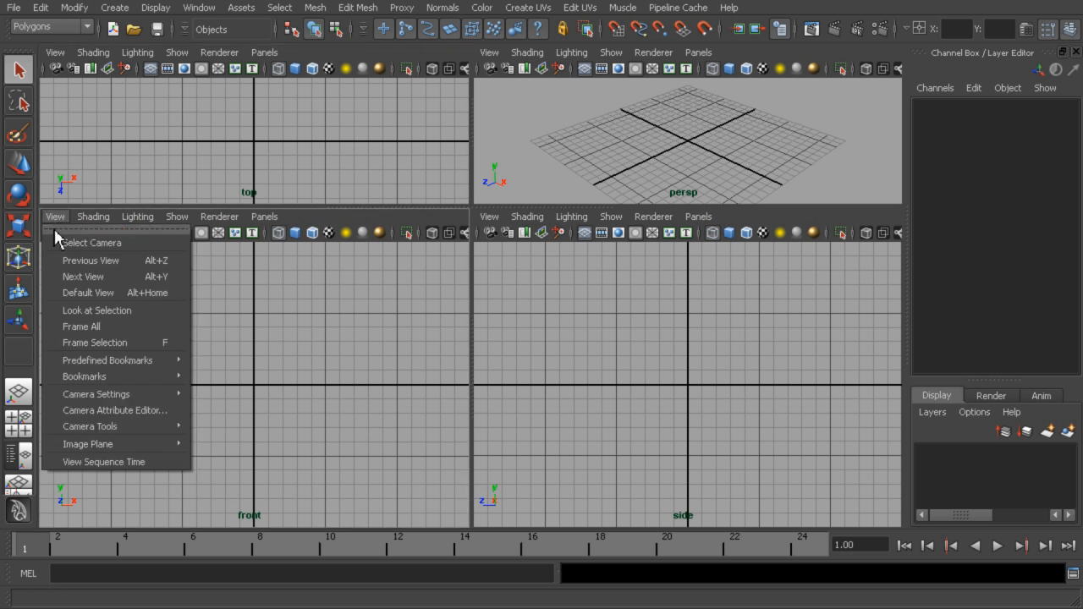
pyautogui.moveTo(106, 453)
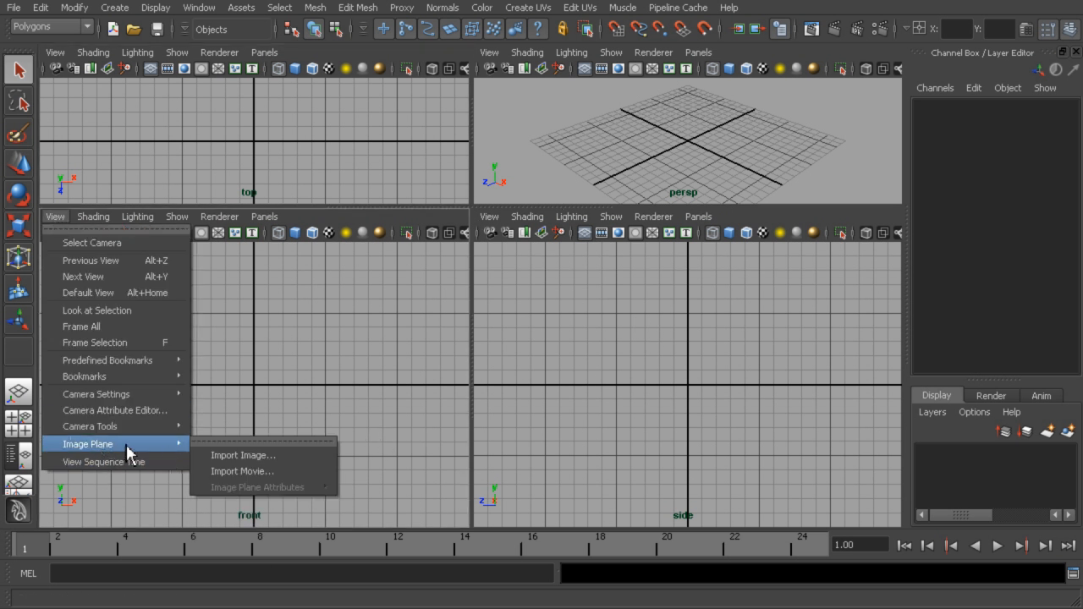
pyautogui.click(234, 457)
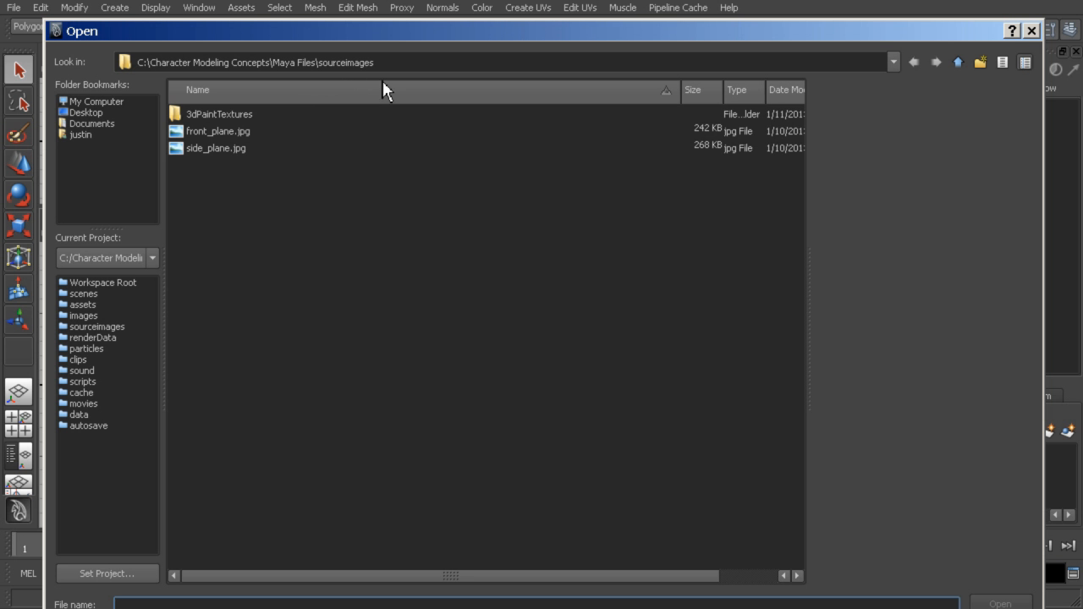
pyautogui.moveTo(398, 32); pyautogui.dragTo(473, 12)
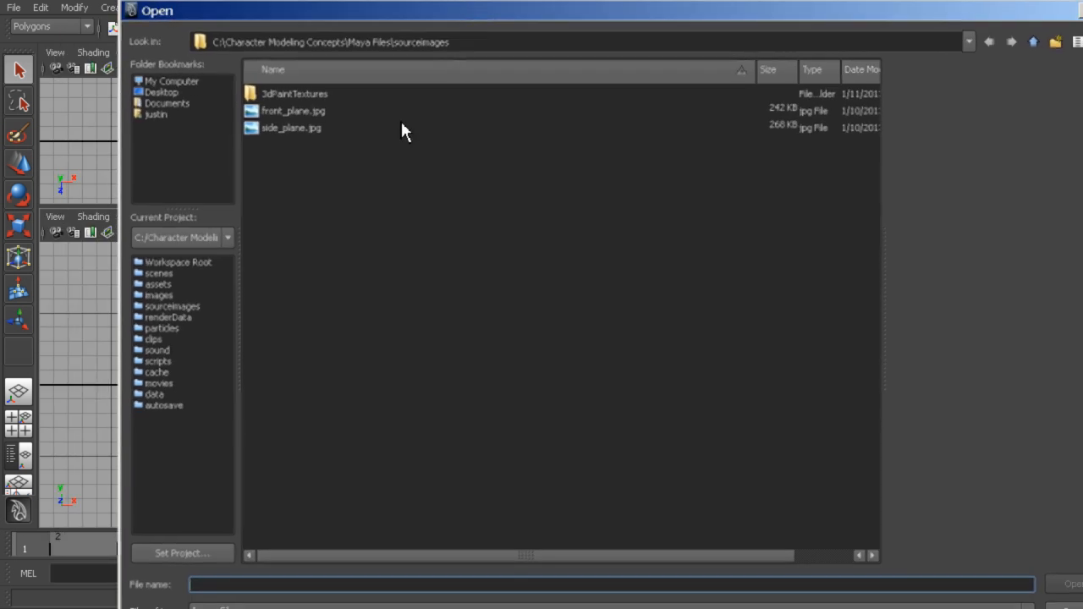
pyautogui.moveTo(396, 32); pyautogui.dragTo(587, 21)
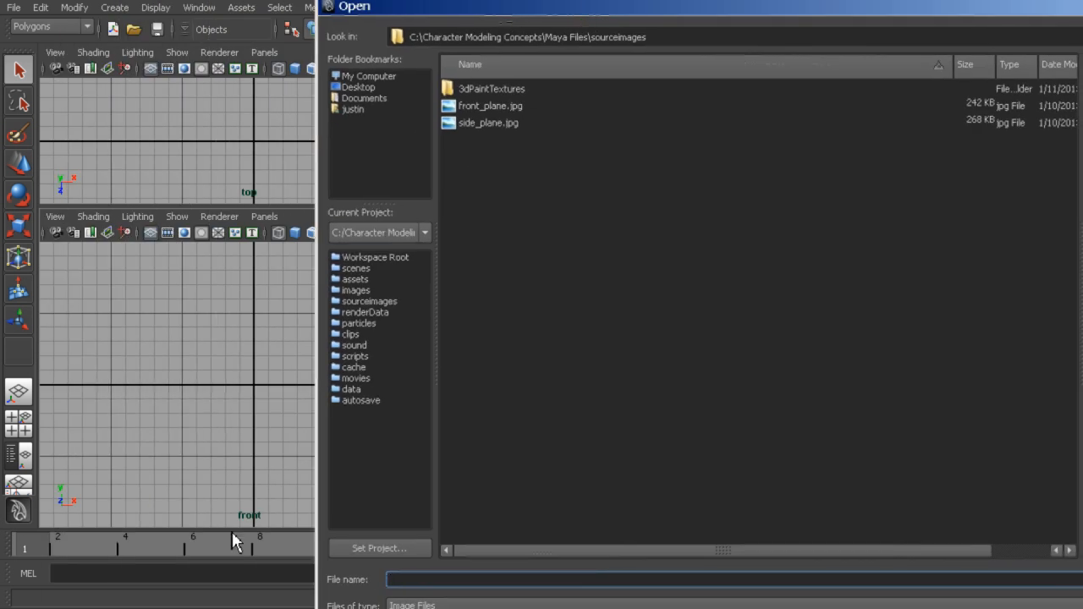
pyautogui.moveTo(506, 10); pyautogui.dragTo(257, 7)
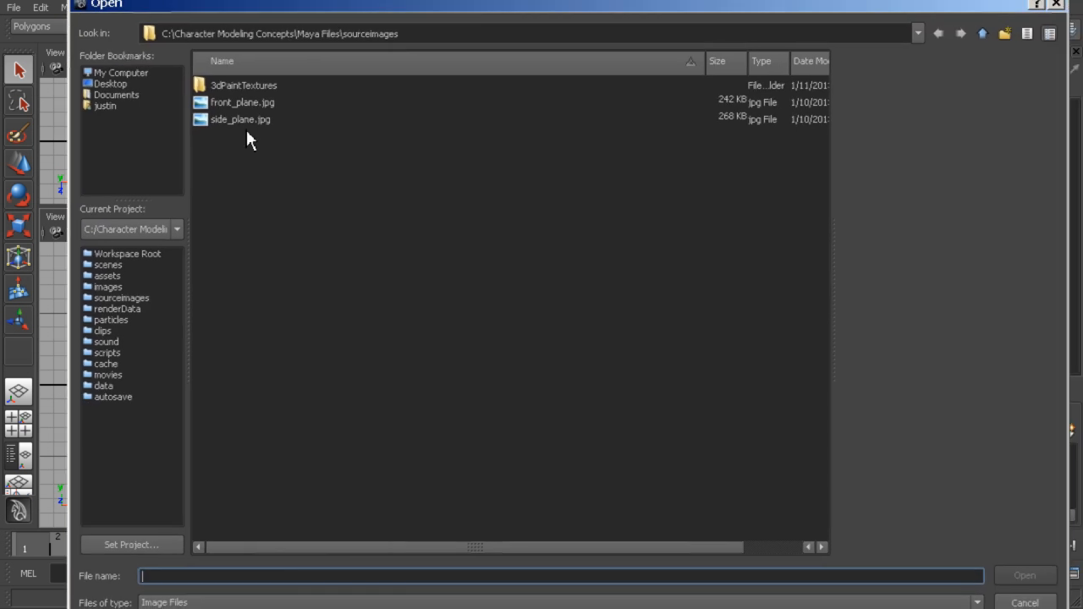
pyautogui.click(246, 104)
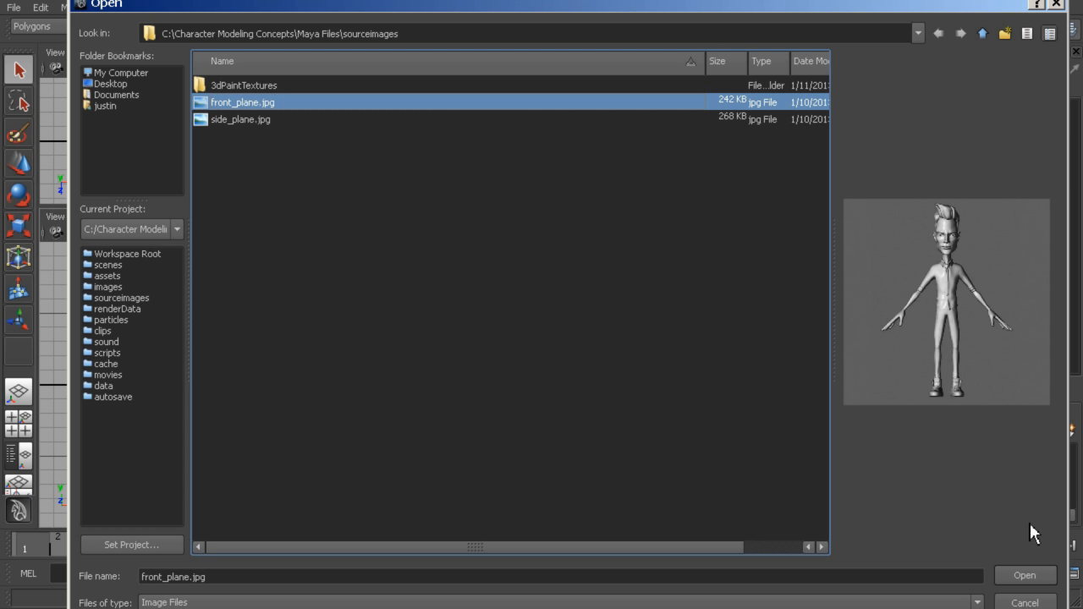
pyautogui.click(1027, 578)
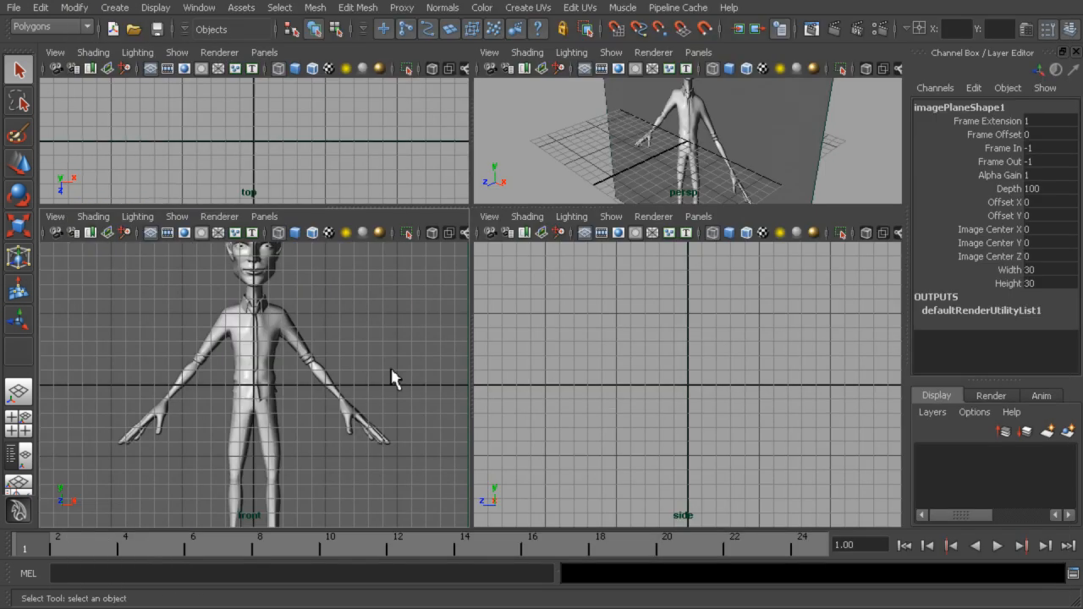
# Import side_plane.jpg from the sourceimages folder as an image plane in the side view
pyautogui.keyDown('alt'); pyautogui.moveTo(412, 334); pyautogui.dragTo(261, 334, button='right'); pyautogui.keyUp('alt')
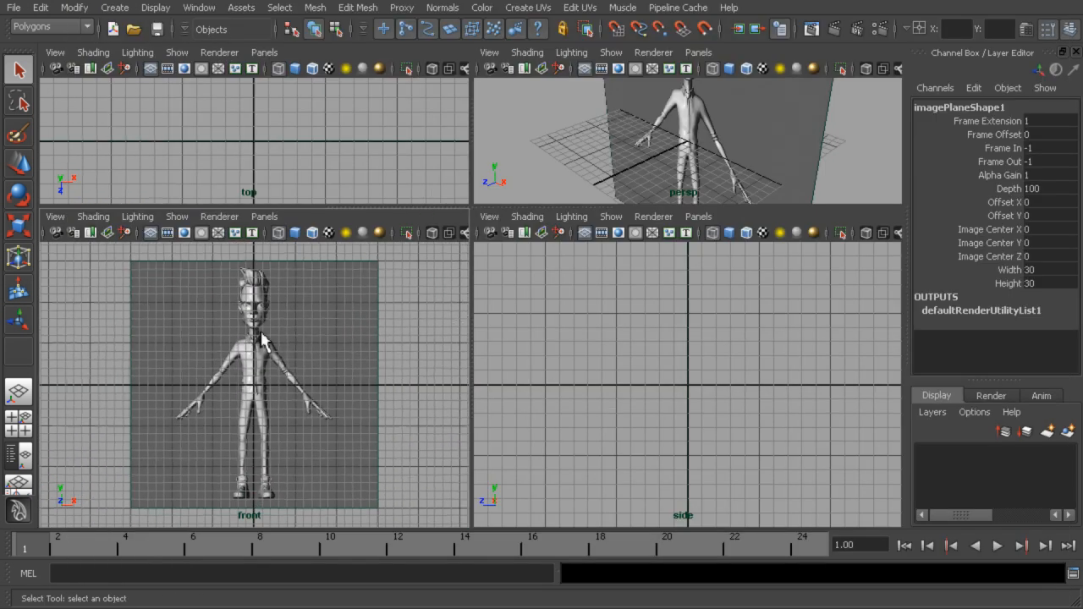
pyautogui.keyDown('alt'); pyautogui.moveTo(261, 334); pyautogui.dragTo(255, 345, button='middle'); pyautogui.keyUp('alt')
pyautogui.scroll(-1, 360, 369)
pyautogui.keyDown('alt'); pyautogui.moveTo(704, 119); pyautogui.dragTo(760, 160, button='right'); pyautogui.keyUp('alt')
pyautogui.keyDown('alt'); pyautogui.moveTo(761, 160); pyautogui.dragTo(811, 148); pyautogui.keyUp('alt')
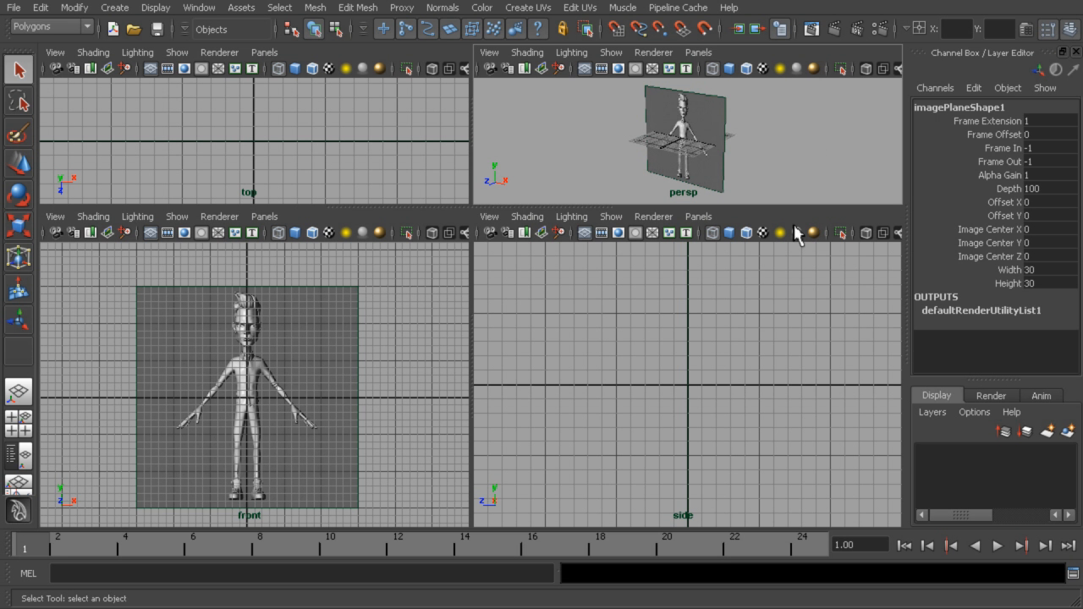
pyautogui.click(492, 220)
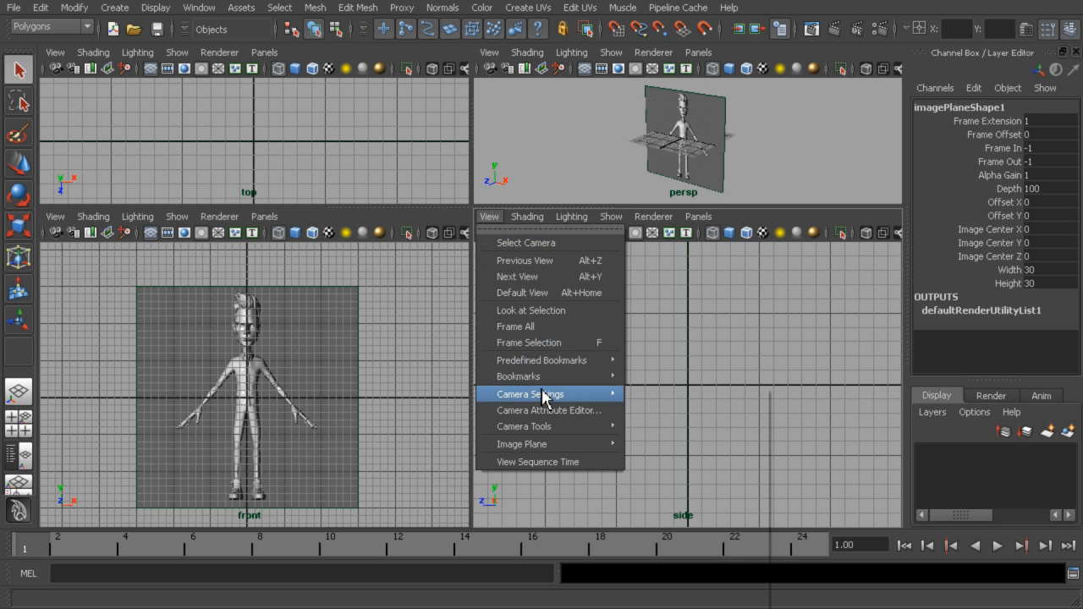
pyautogui.moveTo(555, 442)
pyautogui.click(684, 455)
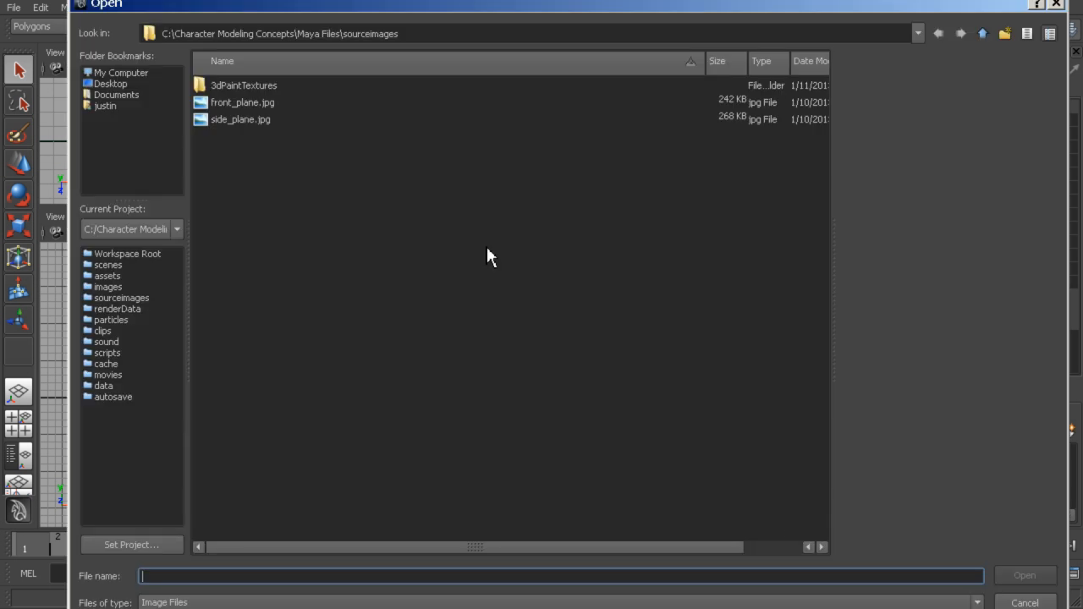
pyautogui.click(242, 120)
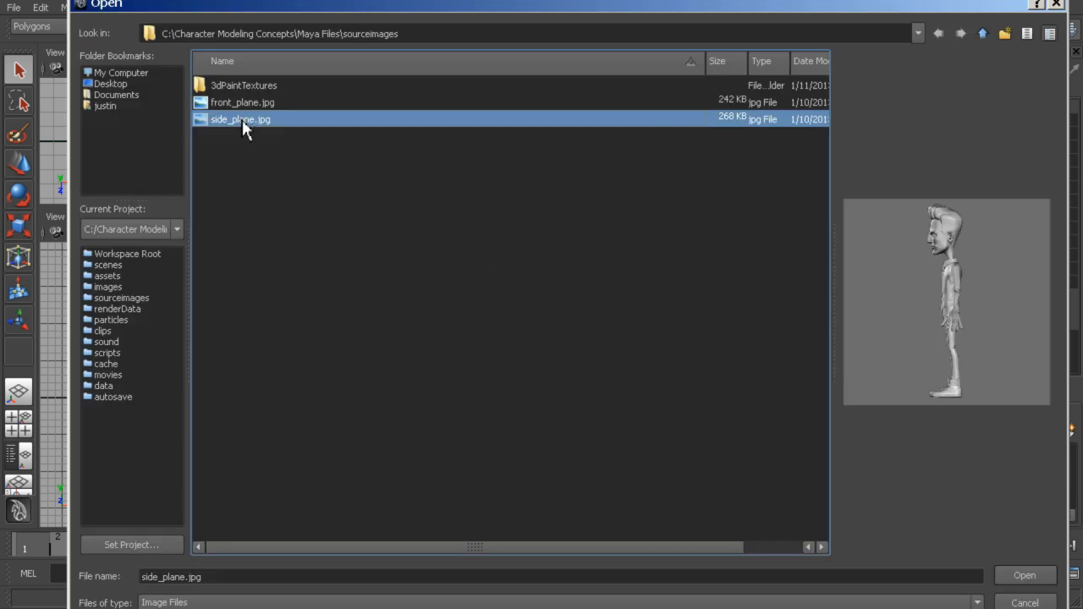
pyautogui.click(1023, 575)
# Examine how the front and side image planes intersect in perspective and how the side character lines up with the grid
pyautogui.keyDown('alt'); pyautogui.moveTo(750, 137); pyautogui.dragTo(783, 155); pyautogui.keyUp('alt')
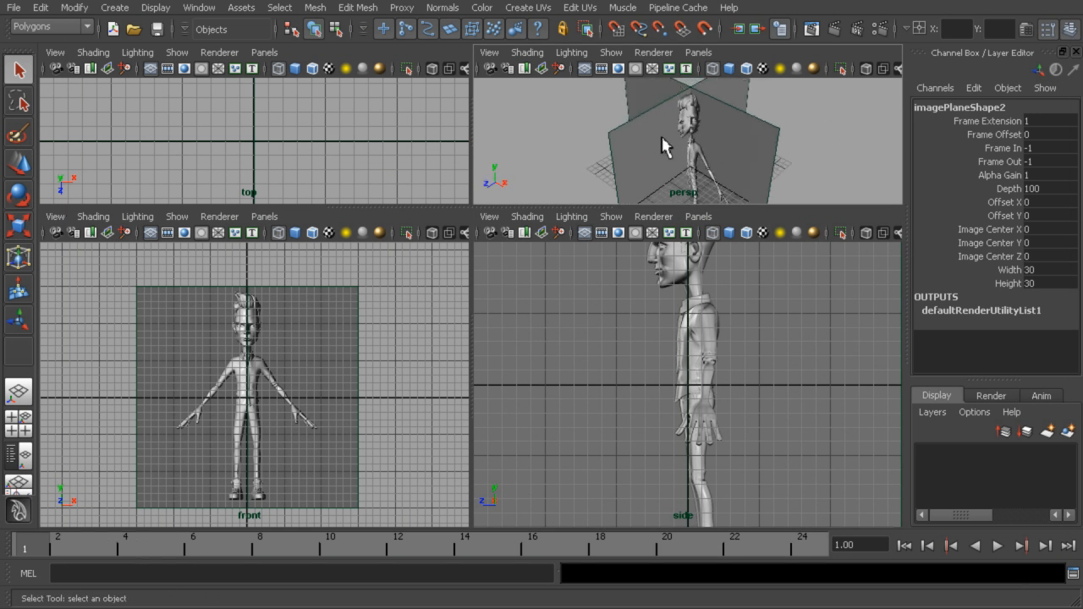
pyautogui.press('space')
pyautogui.keyDown('alt'); pyautogui.moveTo(708, 183); pyautogui.dragTo(614, 262); pyautogui.keyUp('alt')
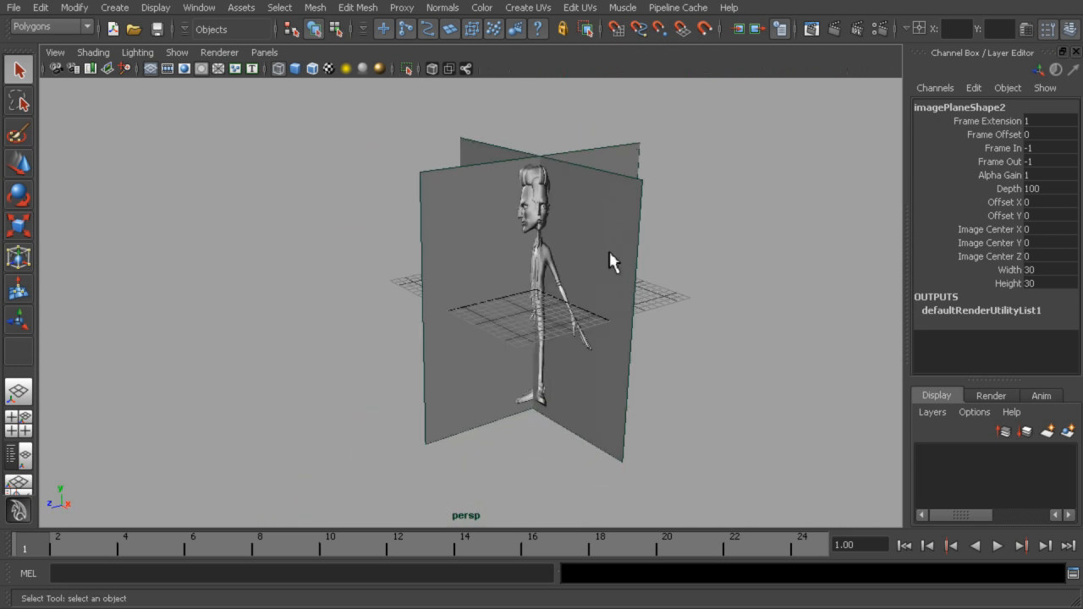
pyautogui.press('space')
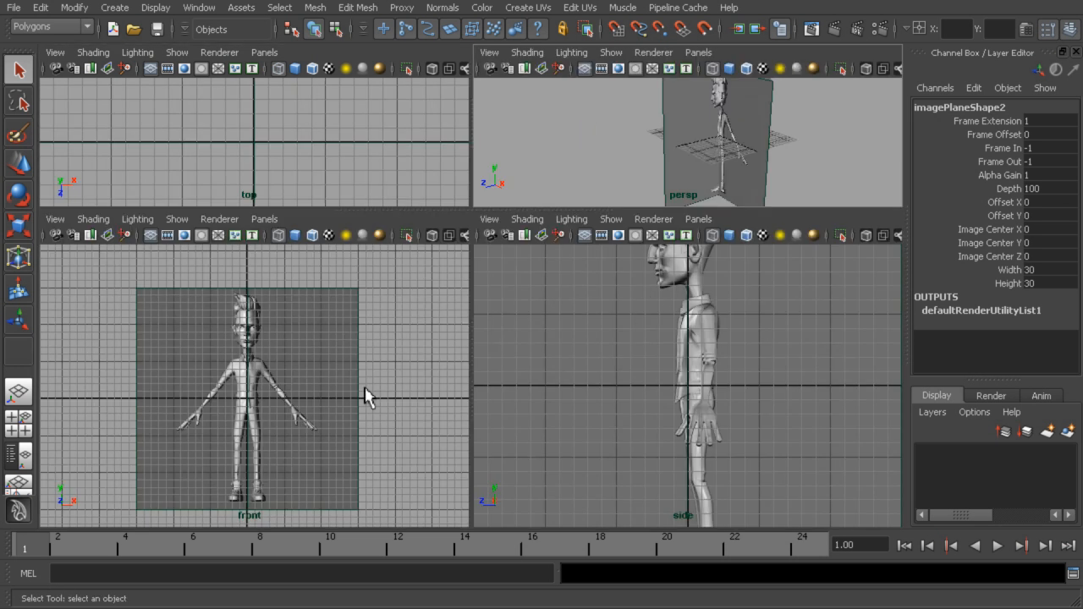
pyautogui.keyDown('alt'); pyautogui.moveTo(761, 144); pyautogui.dragTo(797, 151); pyautogui.keyUp('alt')
pyautogui.keyDown('alt'); pyautogui.moveTo(797, 150); pyautogui.dragTo(752, 146, button='right'); pyautogui.keyUp('alt')
pyautogui.keyDown('alt'); pyautogui.moveTo(753, 146); pyautogui.dragTo(736, 196, button='middle'); pyautogui.keyUp('alt')
pyautogui.keyDown('alt'); pyautogui.moveTo(779, 281); pyautogui.dragTo(645, 305, button='right'); pyautogui.keyUp('alt')
pyautogui.keyDown('alt'); pyautogui.moveTo(646, 306); pyautogui.dragTo(658, 286, button='middle'); pyautogui.keyUp('alt')
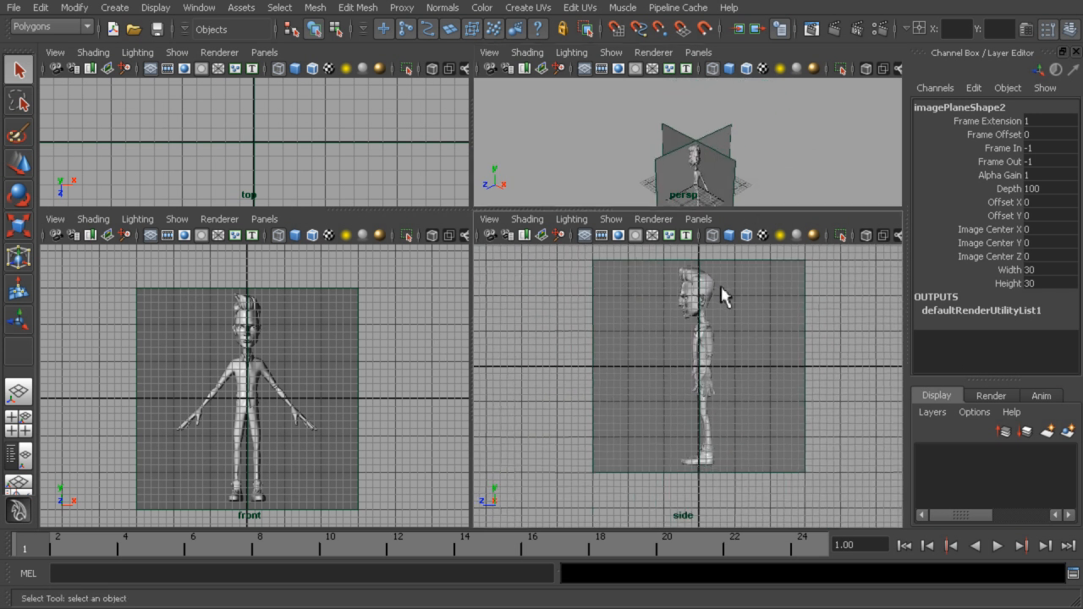
pyautogui.keyDown('alt'); pyautogui.moveTo(742, 303); pyautogui.dragTo(755, 341, button='middle'); pyautogui.keyUp('alt')
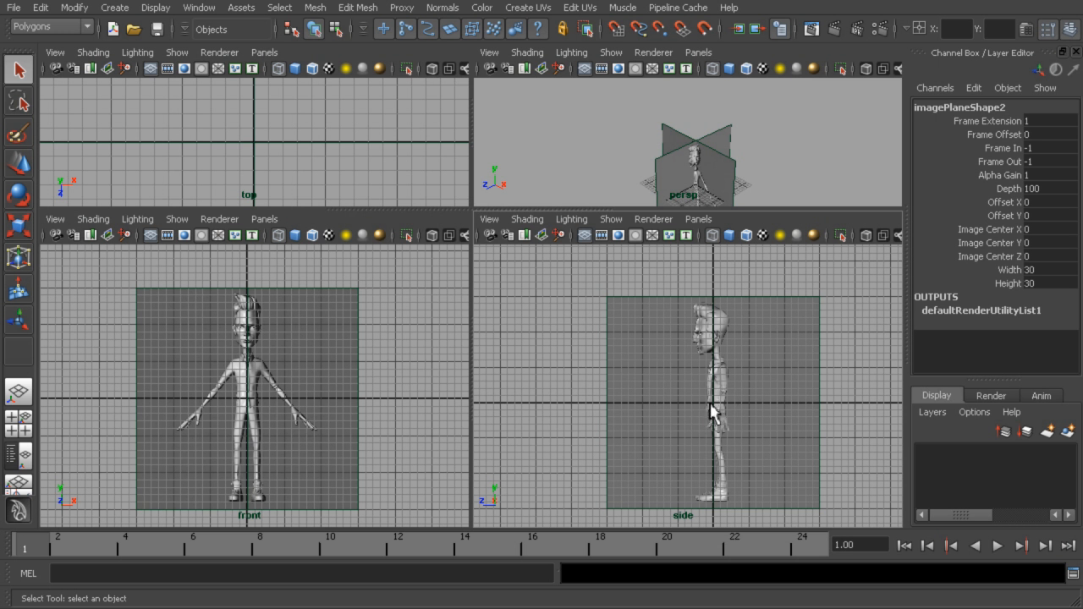
pyautogui.scroll(3, 711, 412)
pyautogui.keyDown('alt'); pyautogui.moveTo(829, 413); pyautogui.dragTo(717, 335, button='right'); pyautogui.keyUp('alt')
pyautogui.keyDown('alt'); pyautogui.moveTo(717, 335); pyautogui.dragTo(649, 327, button='middle'); pyautogui.keyUp('alt')
# Select the side image plane and set both its Width and Height to 190
pyautogui.moveTo(718, 263); pyautogui.dragTo(771, 323)
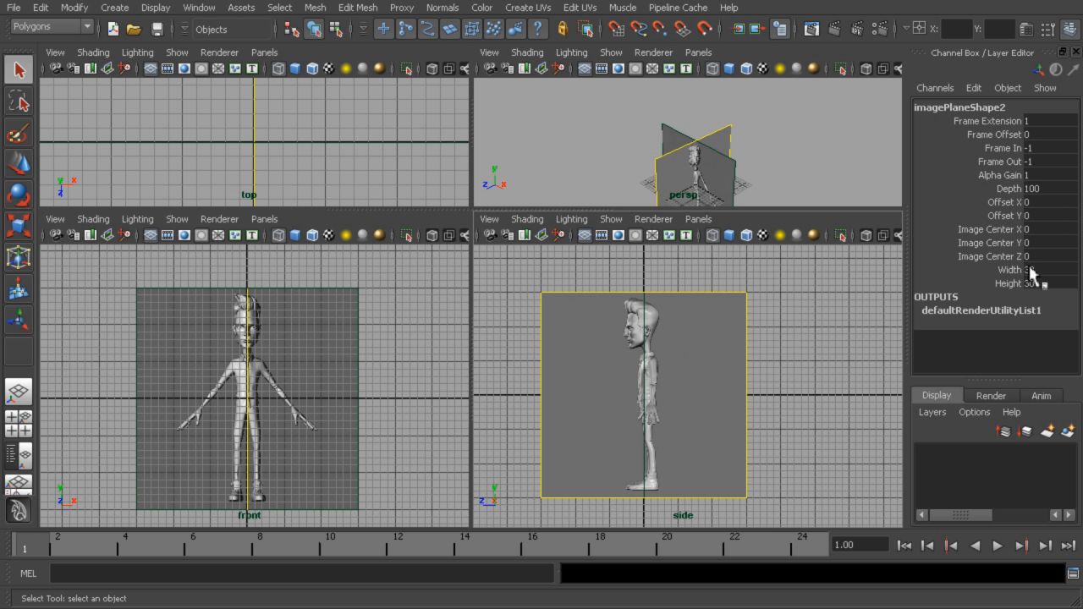
pyautogui.moveTo(1037, 270); pyautogui.dragTo(1039, 284)
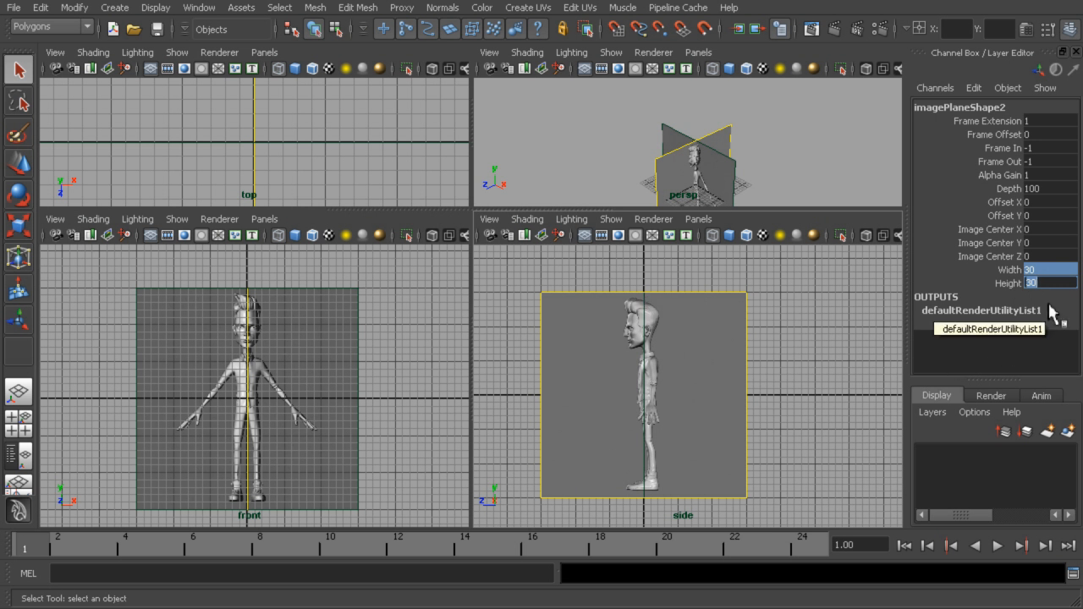
pyautogui.press('Return')
pyautogui.keyDown('alt'); pyautogui.moveTo(776, 159); pyautogui.dragTo(652, 136); pyautogui.keyUp('alt')
pyautogui.scroll(-4, 683, 146)
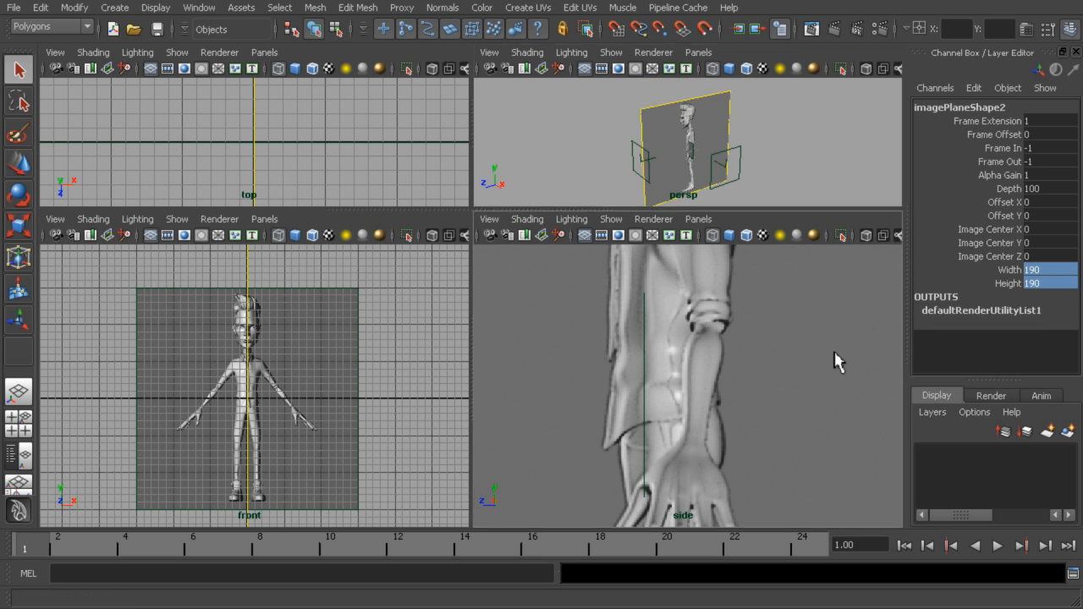
pyautogui.scroll(-2, 836, 363)
# Move the side image plane away from the origin by setting its Image Center X to -95
pyautogui.keyDown('alt'); pyautogui.moveTo(744, 165); pyautogui.dragTo(805, 177); pyautogui.keyUp('alt')
pyautogui.keyDown('alt'); pyautogui.moveTo(804, 177); pyautogui.dragTo(846, 164, button='middle'); pyautogui.keyUp('alt')
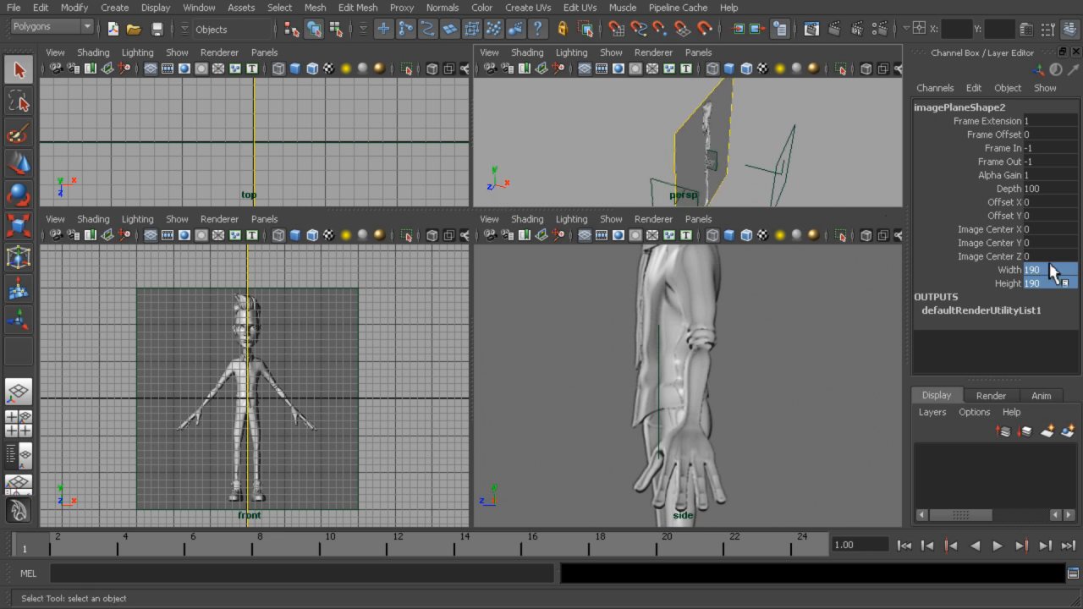
pyautogui.click(1005, 230)
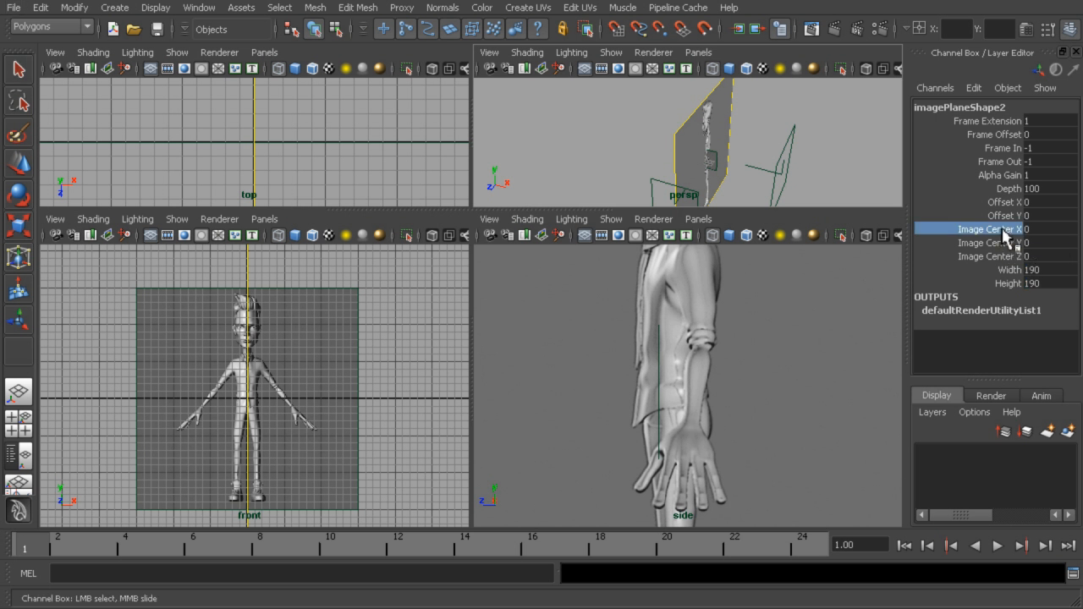
pyautogui.moveTo(855, 165); pyautogui.dragTo(519, 116, button='middle')
pyautogui.moveTo(775, 162); pyautogui.dragTo(679, 155, button='middle')
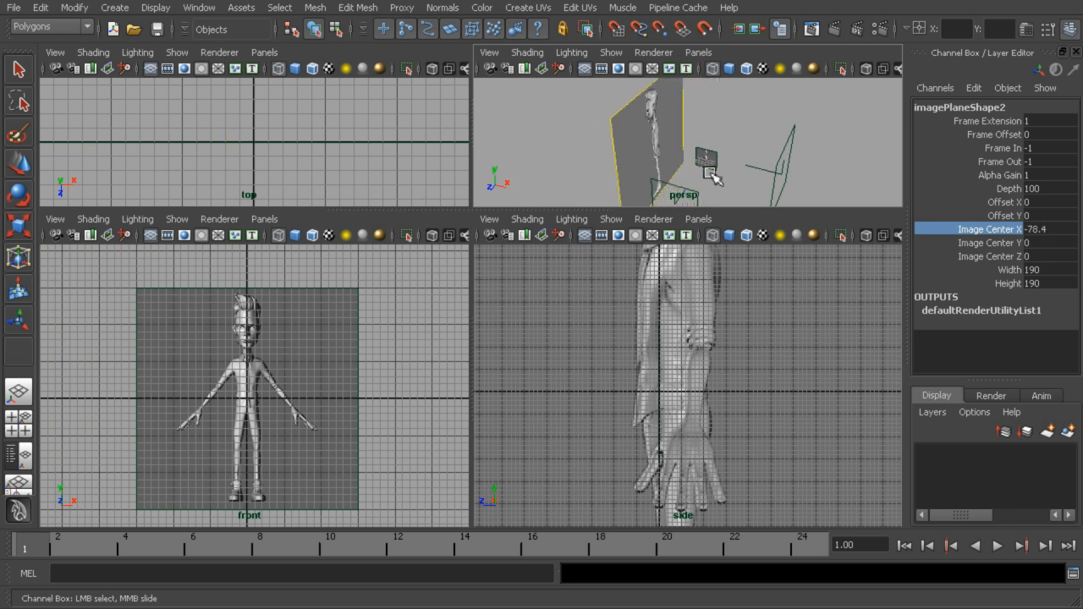
pyautogui.moveTo(776, 174); pyautogui.dragTo(714, 150, button='middle')
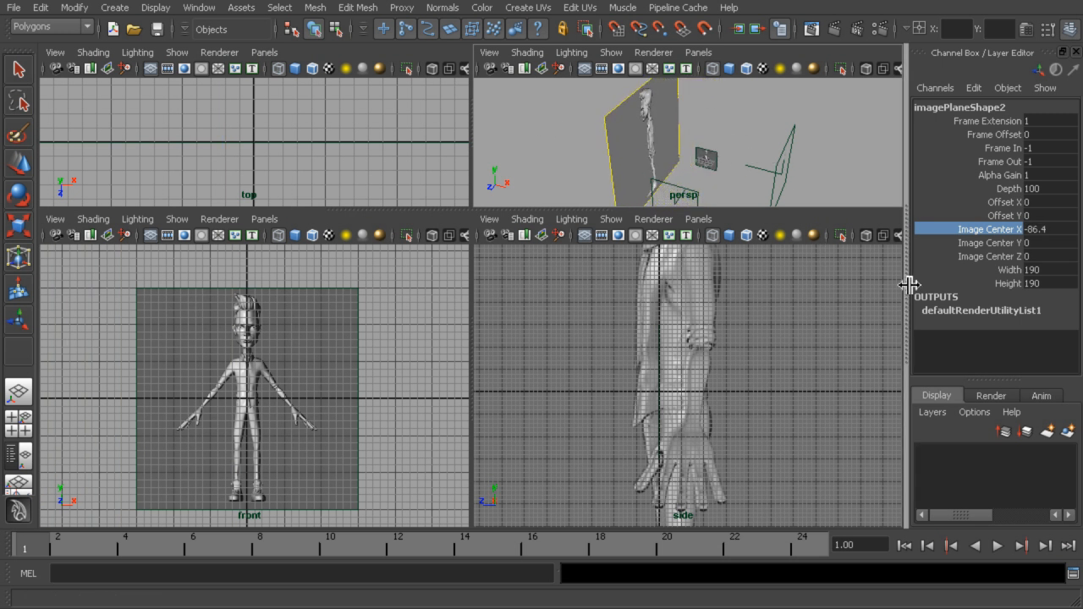
pyautogui.click(1064, 229)
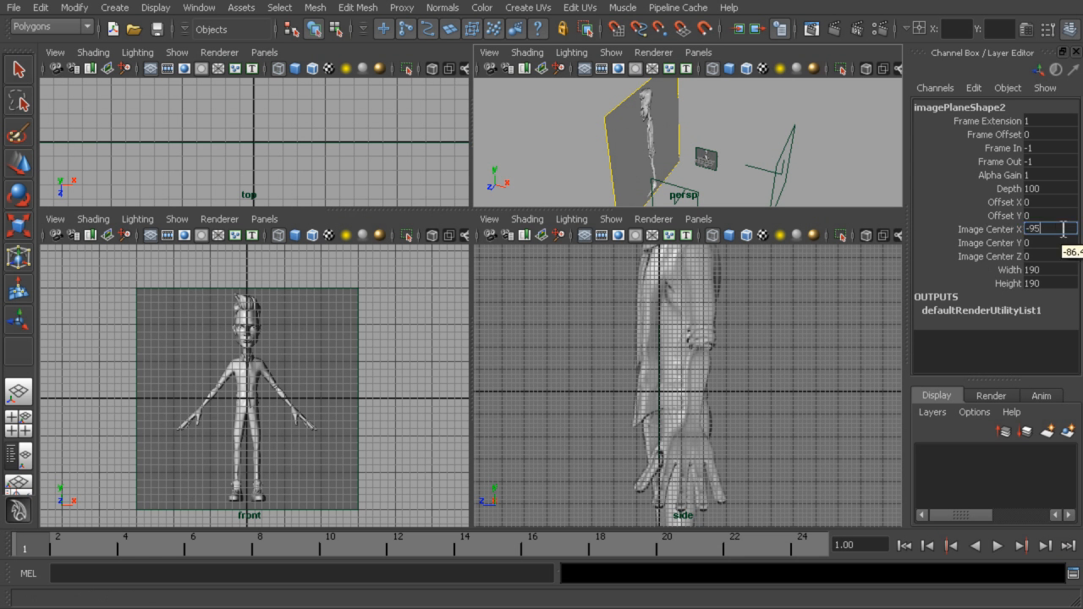
pyautogui.press('Return')
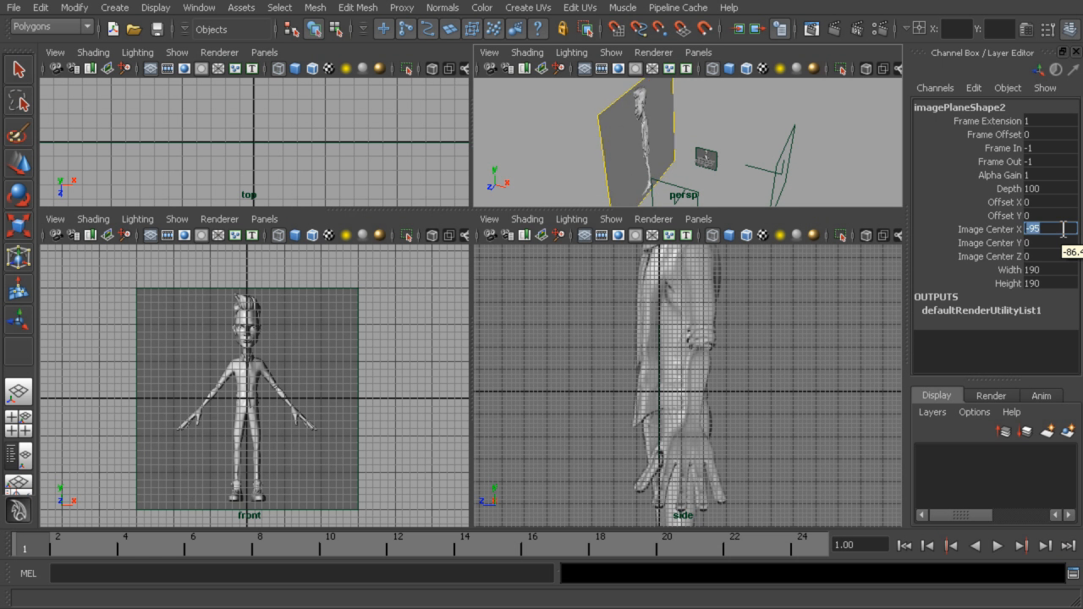
# Raise the side image plane so the feet rest on the ground line, with Image Center Y at 88.5
pyautogui.keyDown('alt'); pyautogui.moveTo(850, 385); pyautogui.dragTo(597, 335, button='right'); pyautogui.keyUp('alt')
pyautogui.click(1002, 245)
pyautogui.moveTo(808, 152); pyautogui.dragTo(1082, 141, button='middle')
pyautogui.moveTo(747, 176); pyautogui.dragTo(1062, 148, button='middle')
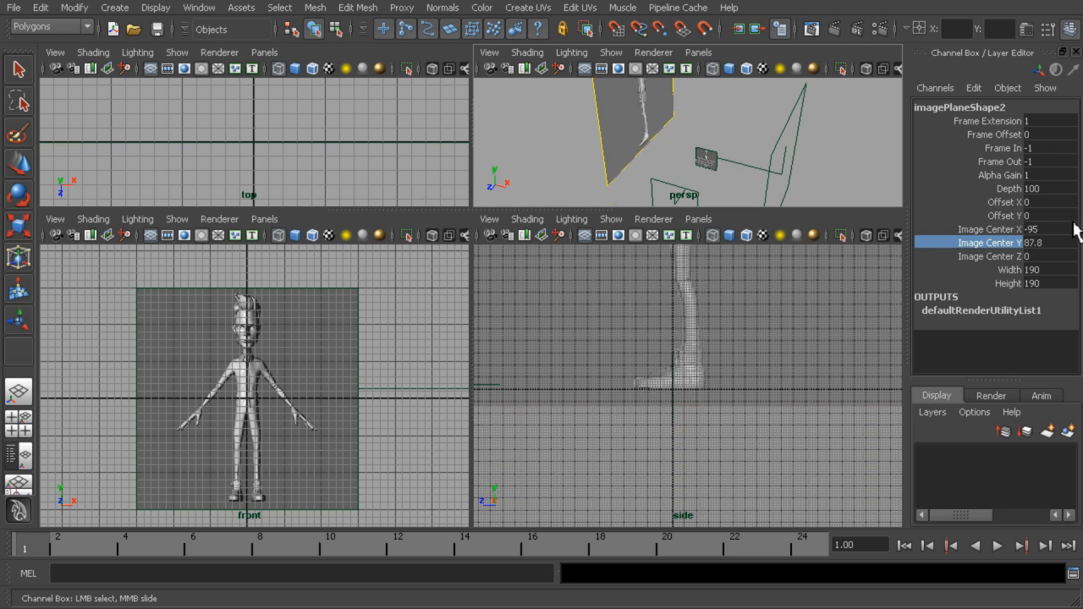
pyautogui.click(1051, 243)
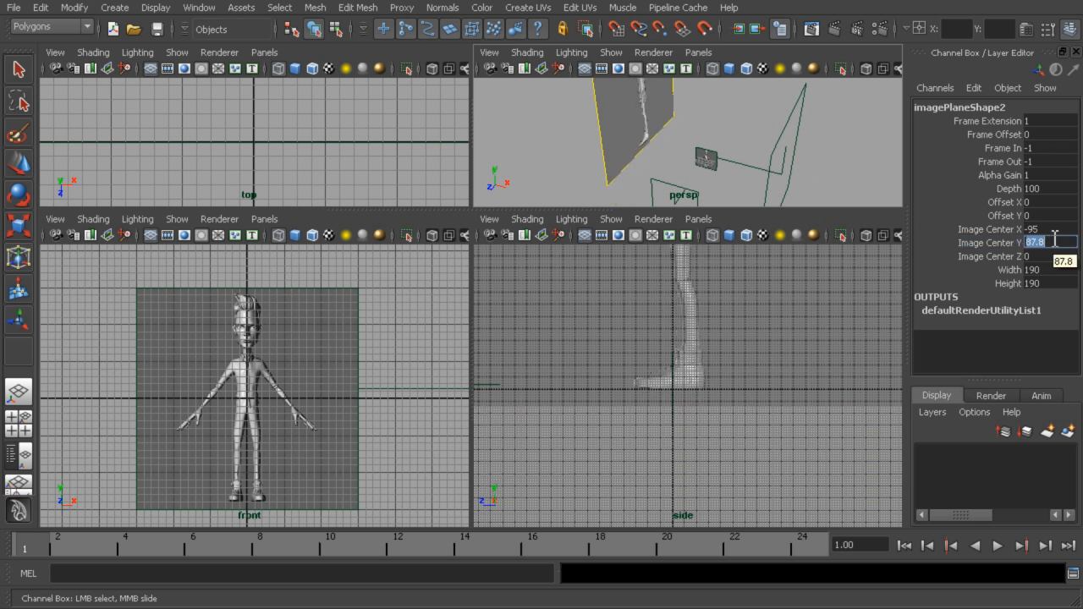
pyautogui.write('88.5')
pyautogui.press('Return')
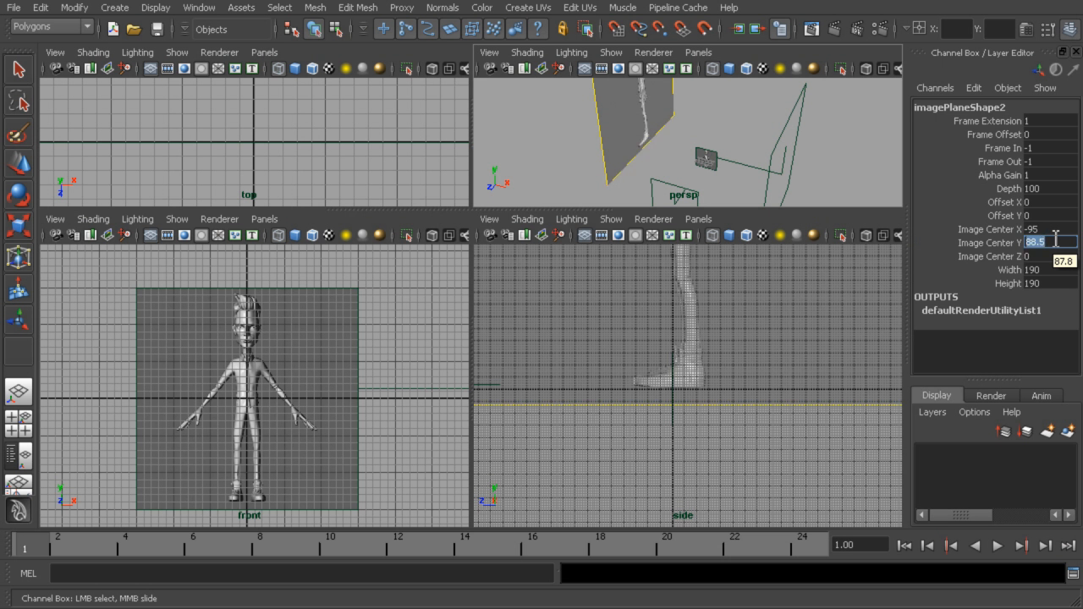
# Inspect the side character's feet and body against the grid lines in the side and perspective views
pyautogui.keyDown('alt'); pyautogui.moveTo(696, 150); pyautogui.dragTo(829, 138); pyautogui.keyUp('alt')
pyautogui.keyDown('alt'); pyautogui.moveTo(699, 188); pyautogui.dragTo(723, 167); pyautogui.keyUp('alt')
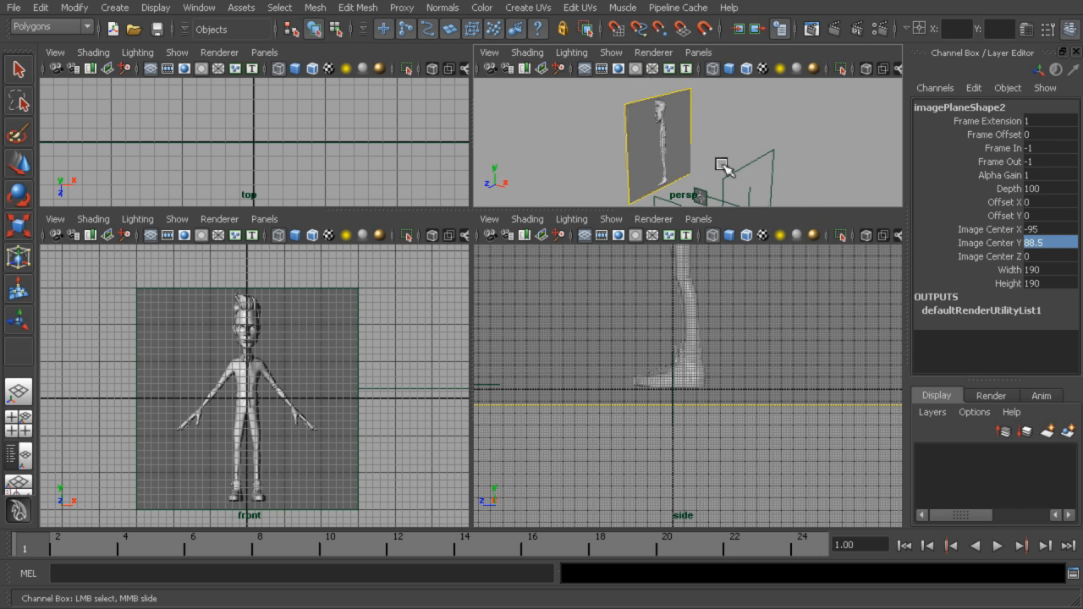
pyautogui.keyDown('alt'); pyautogui.moveTo(726, 329); pyautogui.dragTo(738, 424, button='middle'); pyautogui.keyUp('alt')
pyautogui.keyDown('alt'); pyautogui.moveTo(714, 151); pyautogui.dragTo(694, 167); pyautogui.keyUp('alt')
pyautogui.keyDown('alt'); pyautogui.moveTo(813, 384); pyautogui.dragTo(814, 384, button='middle'); pyautogui.keyUp('alt')
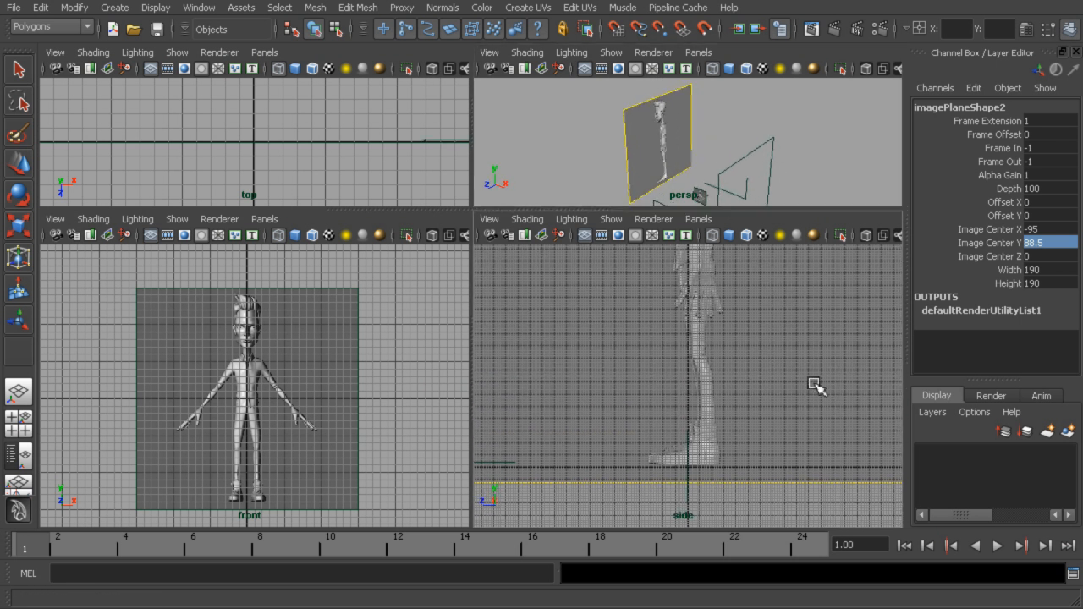
pyautogui.keyDown('alt'); pyautogui.moveTo(813, 384); pyautogui.dragTo(745, 341, button='right'); pyautogui.keyUp('alt')
pyautogui.keyDown('alt'); pyautogui.moveTo(746, 341); pyautogui.dragTo(747, 432, button='middle'); pyautogui.keyUp('alt')
pyautogui.keyDown('alt'); pyautogui.moveTo(748, 433); pyautogui.dragTo(860, 395, button='right'); pyautogui.keyUp('alt')
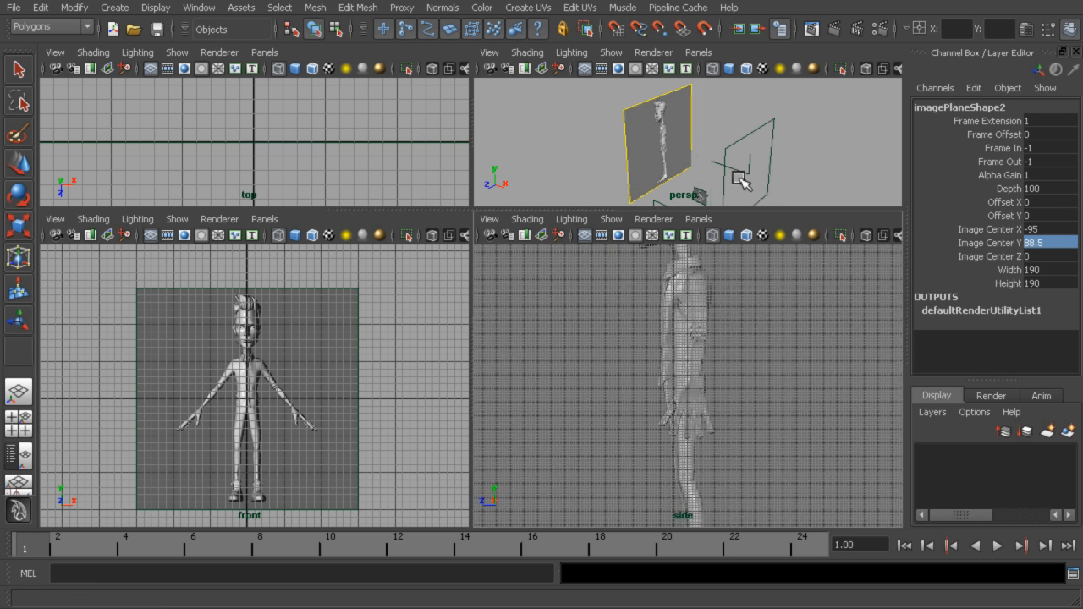
# Shift the side image plane so the character is centred on the vertical grid line, with Image Center Z at 6.2
pyautogui.keyDown('alt'); pyautogui.moveTo(769, 174); pyautogui.dragTo(798, 164); pyautogui.keyUp('alt')
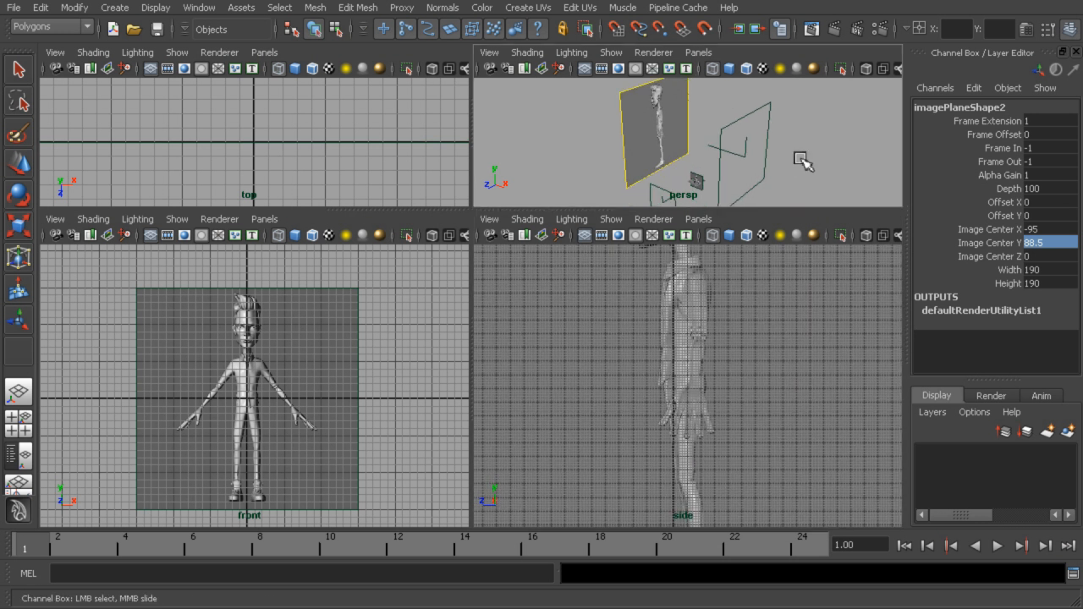
pyautogui.click(1002, 256)
pyautogui.moveTo(805, 169); pyautogui.dragTo(834, 171, button='middle')
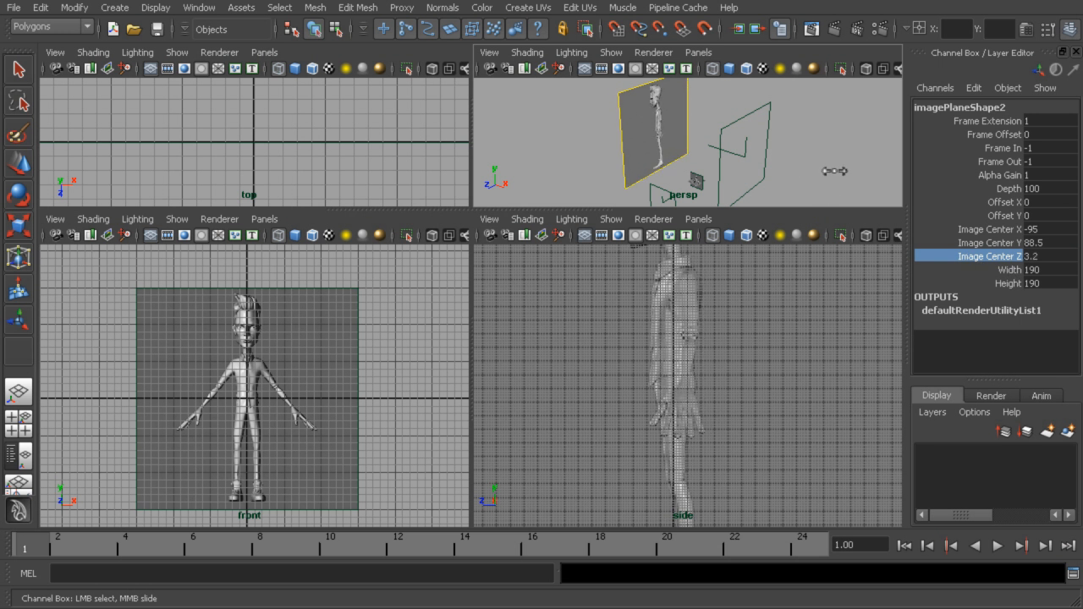
pyautogui.keyDown('alt'); pyautogui.moveTo(760, 371); pyautogui.dragTo(776, 504, button='middle'); pyautogui.keyUp('alt')
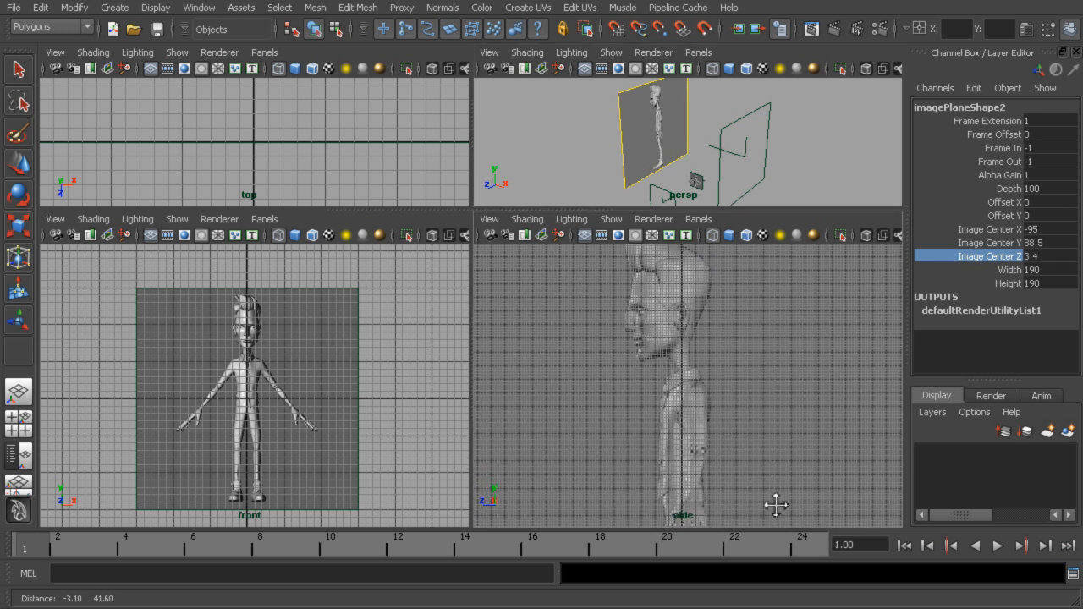
pyautogui.moveTo(795, 354); pyautogui.dragTo(752, 234, button='middle')
pyautogui.moveTo(766, 287); pyautogui.dragTo(818, 291, button='middle')
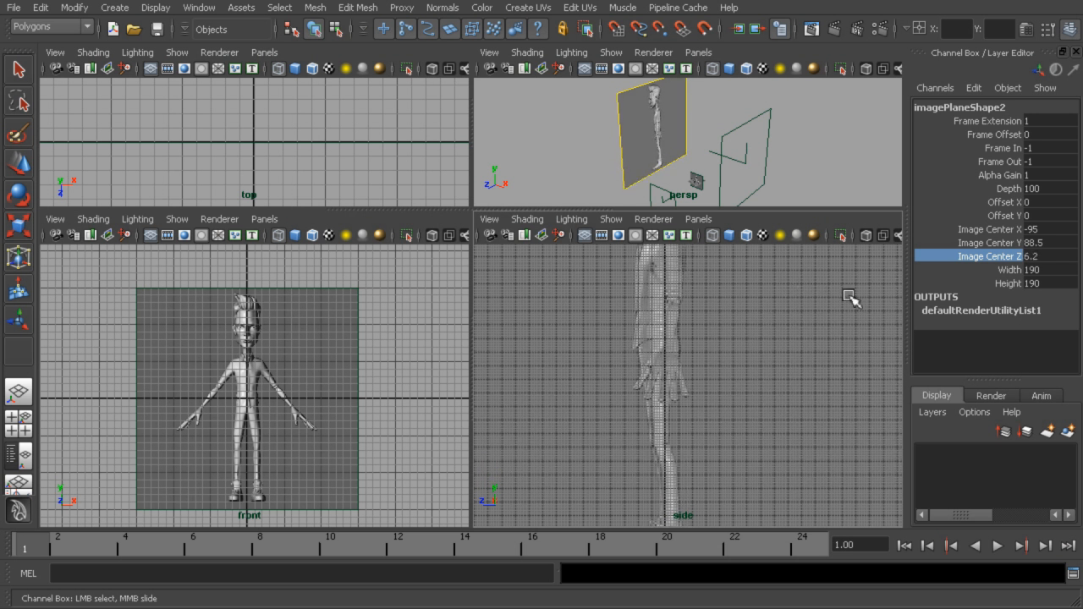
# Select the front image plane and set both its Width and Height to 190
pyautogui.click(696, 180)
pyautogui.moveTo(1039, 269); pyautogui.dragTo(1037, 282)
pyautogui.write('19')
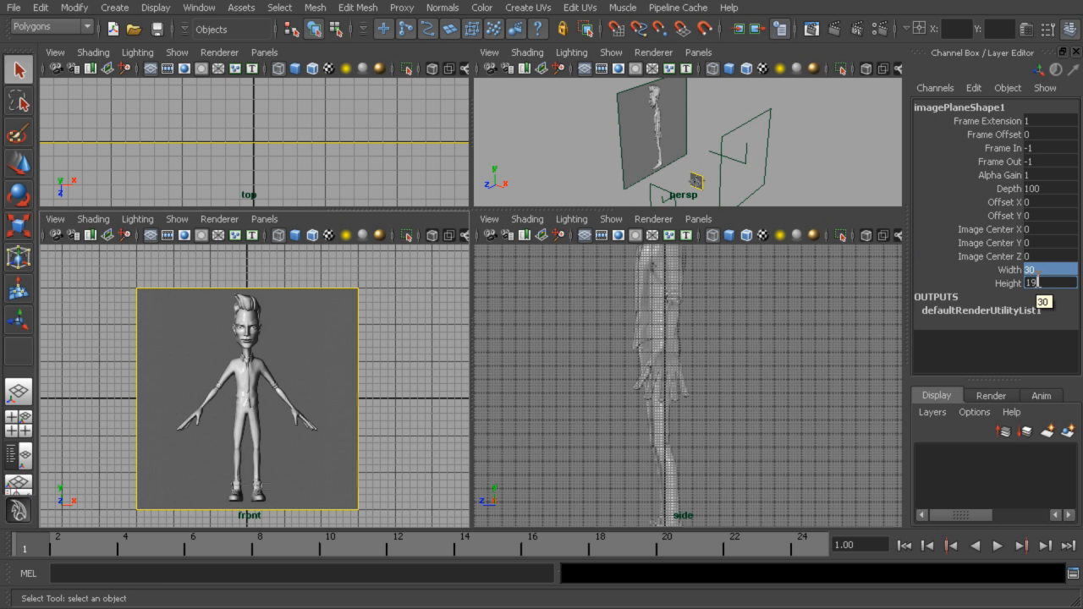
pyautogui.write('0')
pyautogui.press('Return')
# Select the side image plane and edit its Width and Height together
pyautogui.click(684, 117)
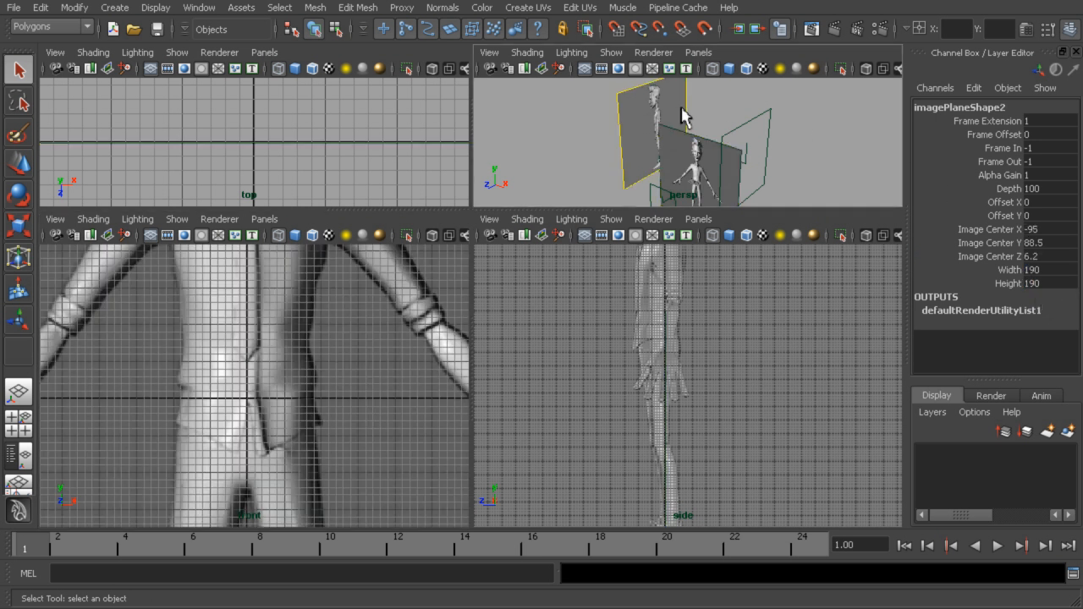
pyautogui.moveTo(1053, 269); pyautogui.dragTo(1051, 282)
pyautogui.press('Return')
# Select the front image plane again and set both its Width and Height to 192
pyautogui.click(701, 159)
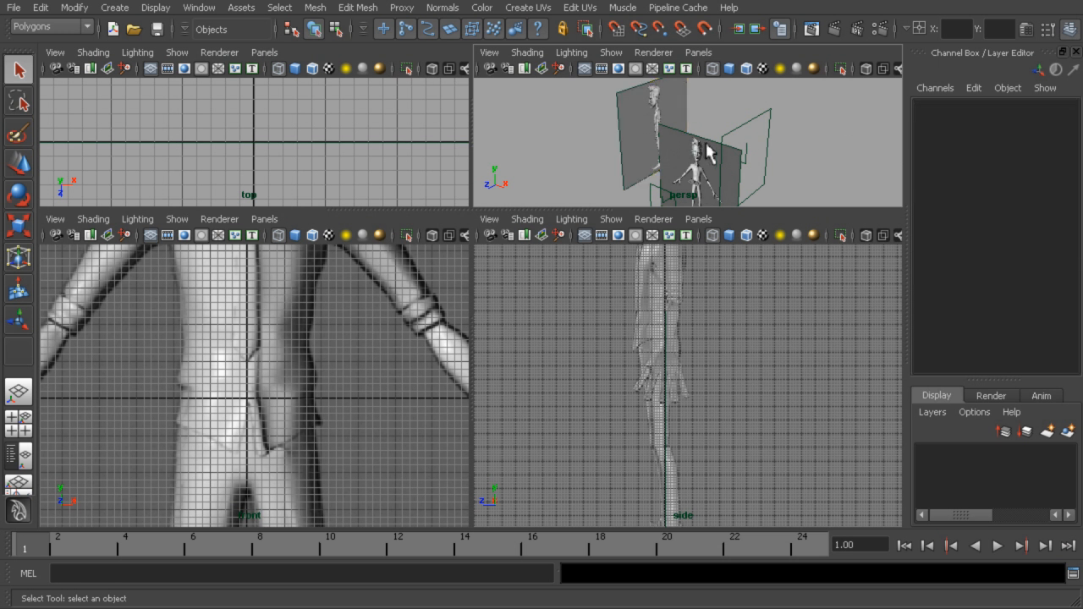
pyautogui.click(709, 167)
pyautogui.click(1052, 275)
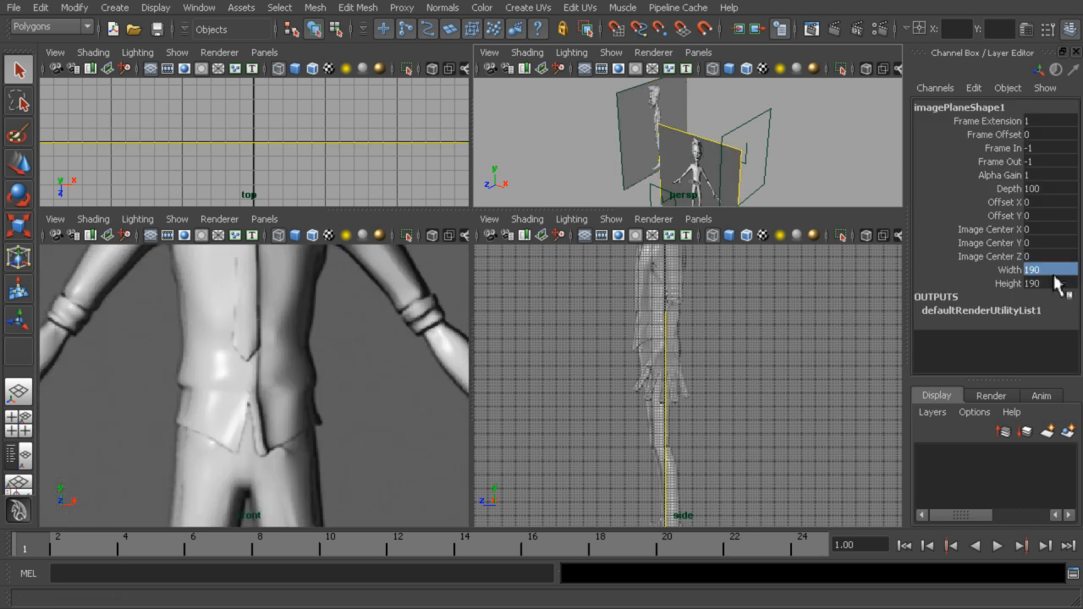
pyautogui.moveTo(1051, 283); pyautogui.dragTo(1049, 267)
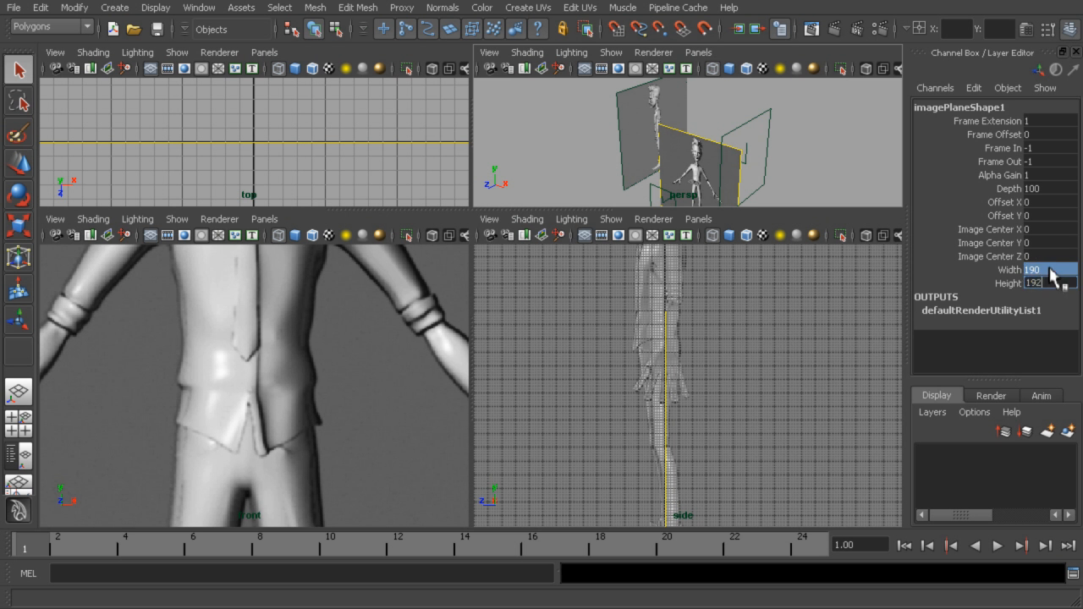
pyautogui.write('192')
pyautogui.press('Return')
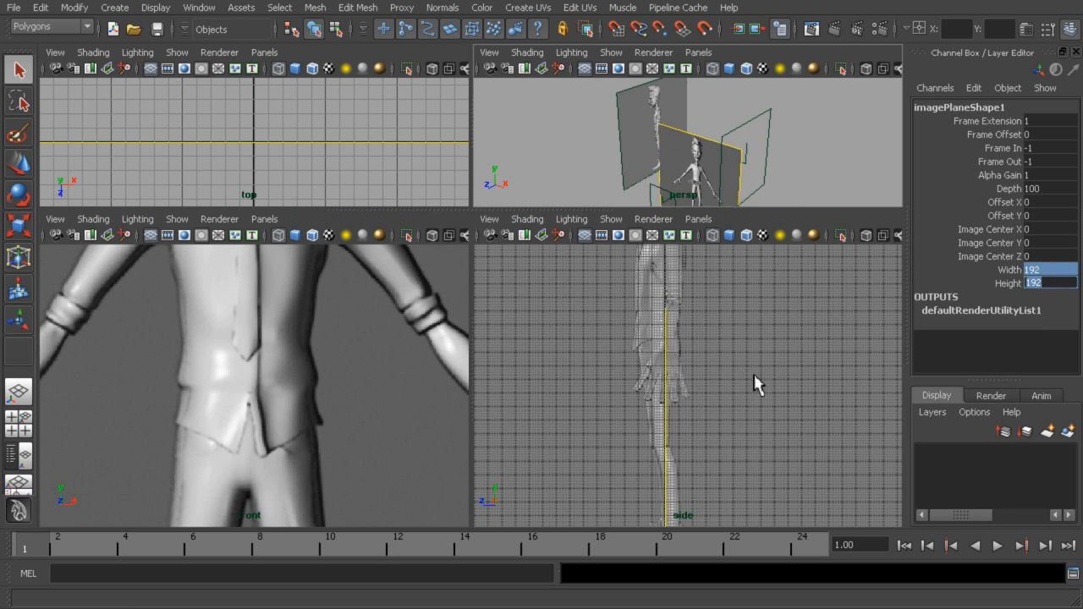
# Raise the front image plane so the shoes rest on the ground line, with Image Center Y at 88.5
pyautogui.scroll(-4, 791, 150)
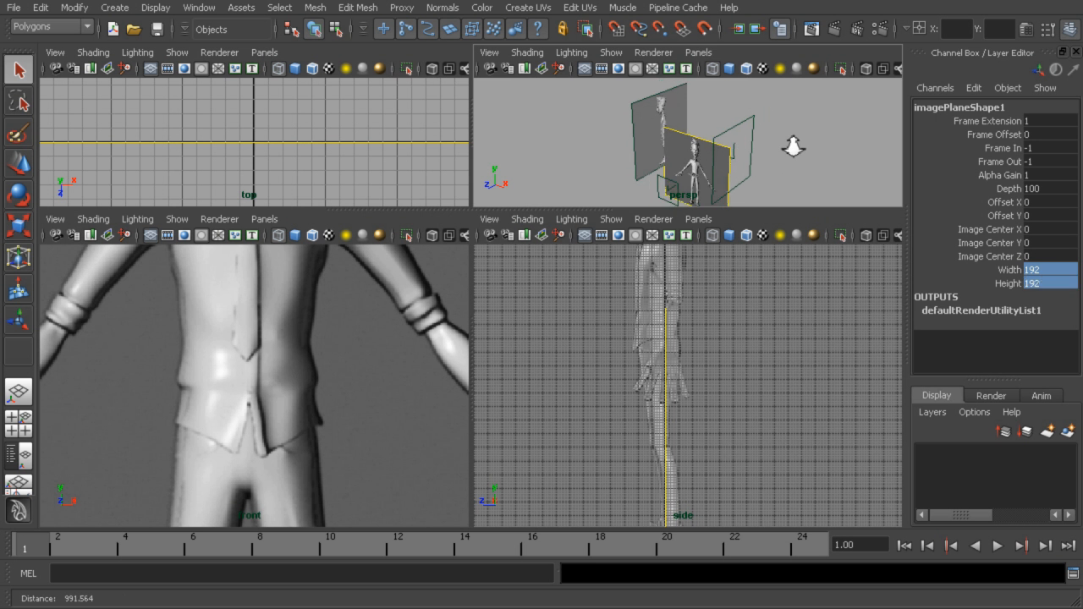
pyautogui.click(992, 243)
pyautogui.moveTo(804, 134); pyautogui.dragTo(720, 143, button='middle')
pyautogui.moveTo(865, 140); pyautogui.dragTo(1079, 138, button='middle')
pyautogui.moveTo(793, 141); pyautogui.dragTo(865, 141, button='middle')
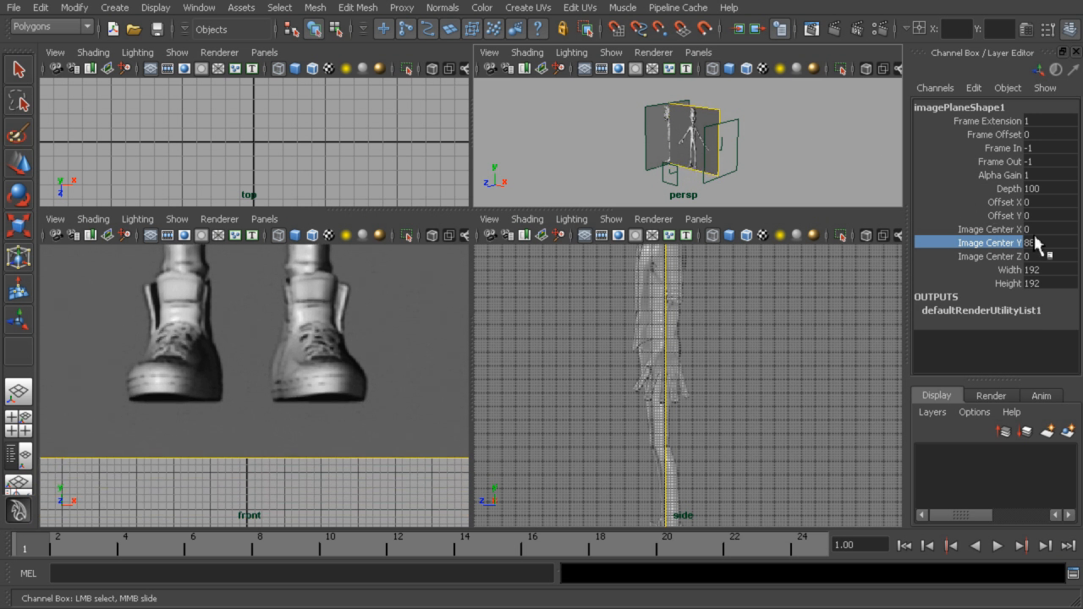
pyautogui.click(1053, 245)
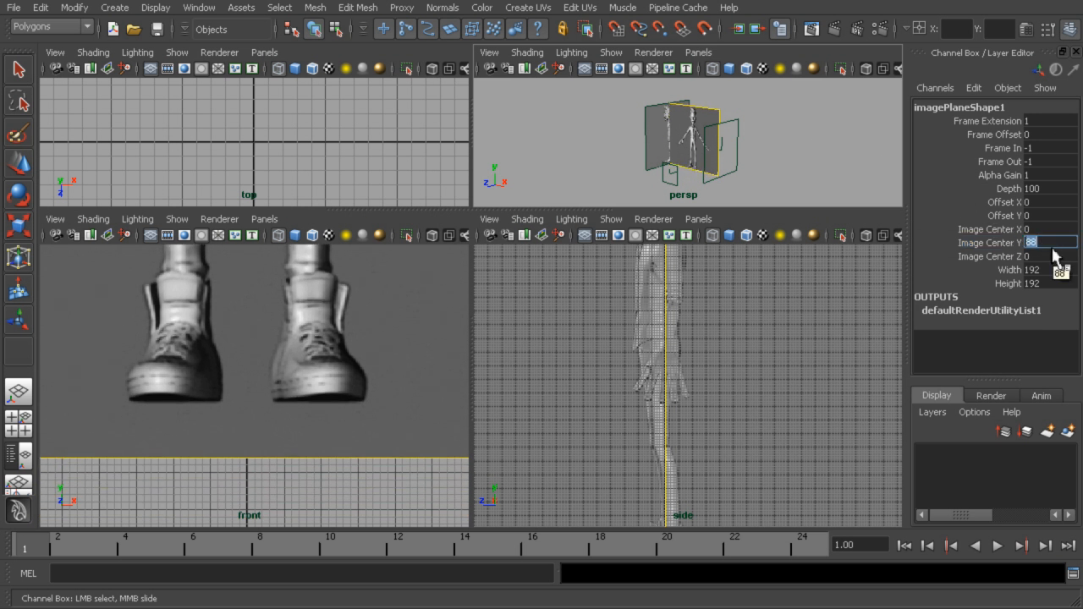
pyautogui.write('5')
pyautogui.press('Return')
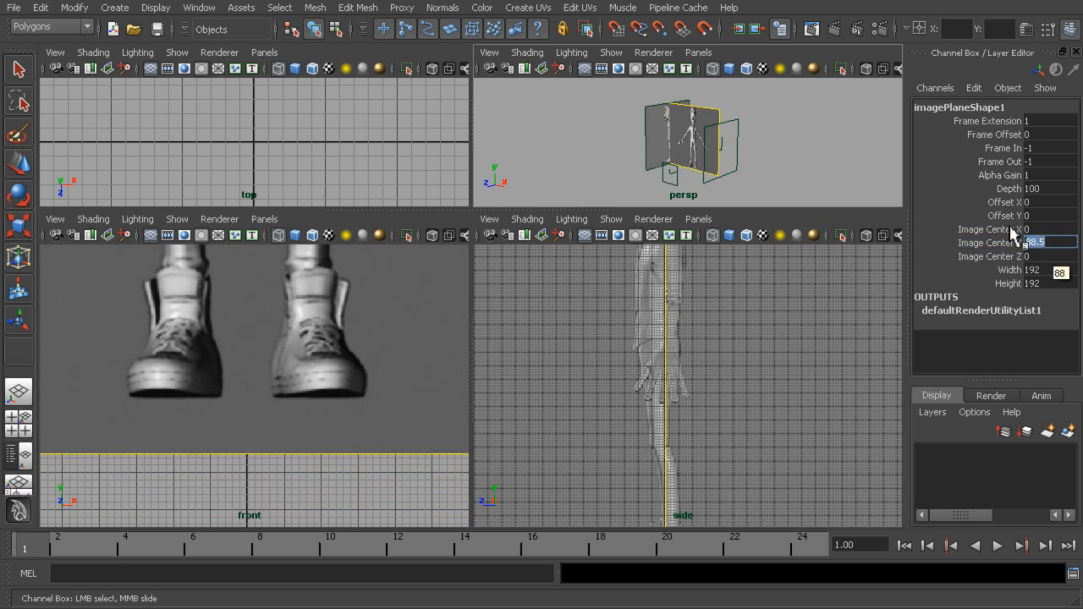
# Push the front image plane back behind the origin by setting its Image Center Z to -90
pyautogui.keyDown('alt'); pyautogui.moveTo(821, 127); pyautogui.dragTo(721, 152); pyautogui.keyUp('alt')
pyautogui.keyDown('alt'); pyautogui.moveTo(722, 152); pyautogui.dragTo(875, 169, button='right'); pyautogui.keyUp('alt')
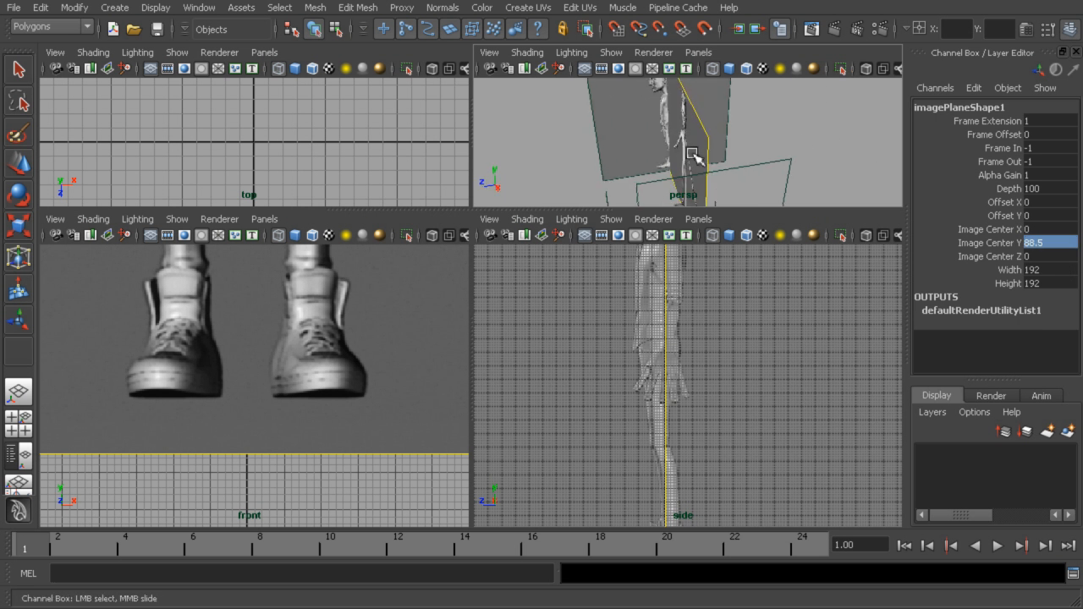
pyautogui.keyDown('alt'); pyautogui.moveTo(817, 149); pyautogui.dragTo(839, 164); pyautogui.keyUp('alt')
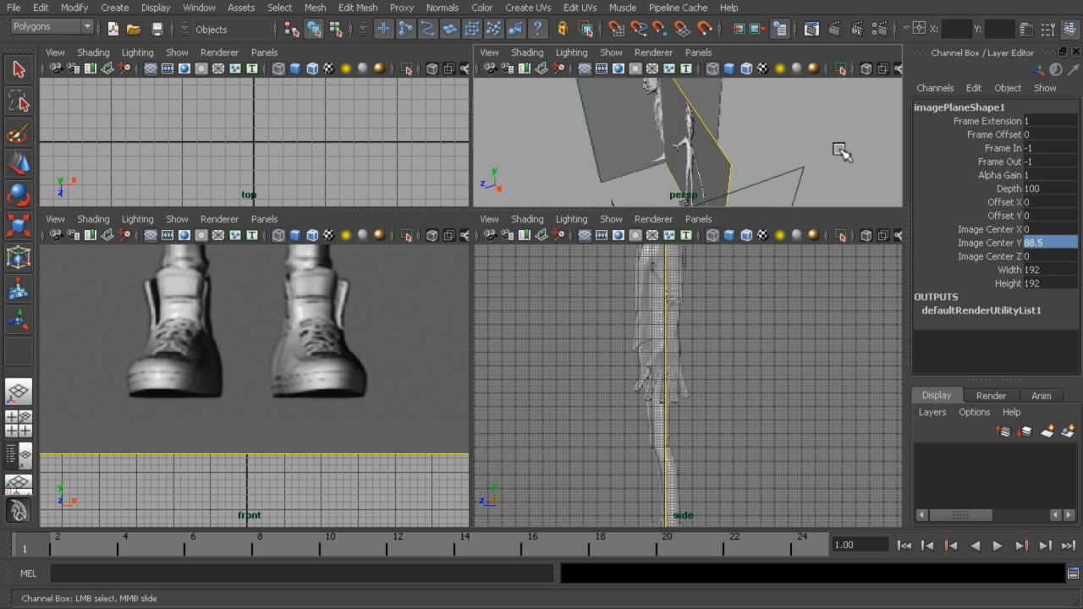
pyautogui.click(1007, 256)
pyautogui.moveTo(818, 156); pyautogui.dragTo(733, 152, button='middle')
pyautogui.doubleClick(1064, 257)
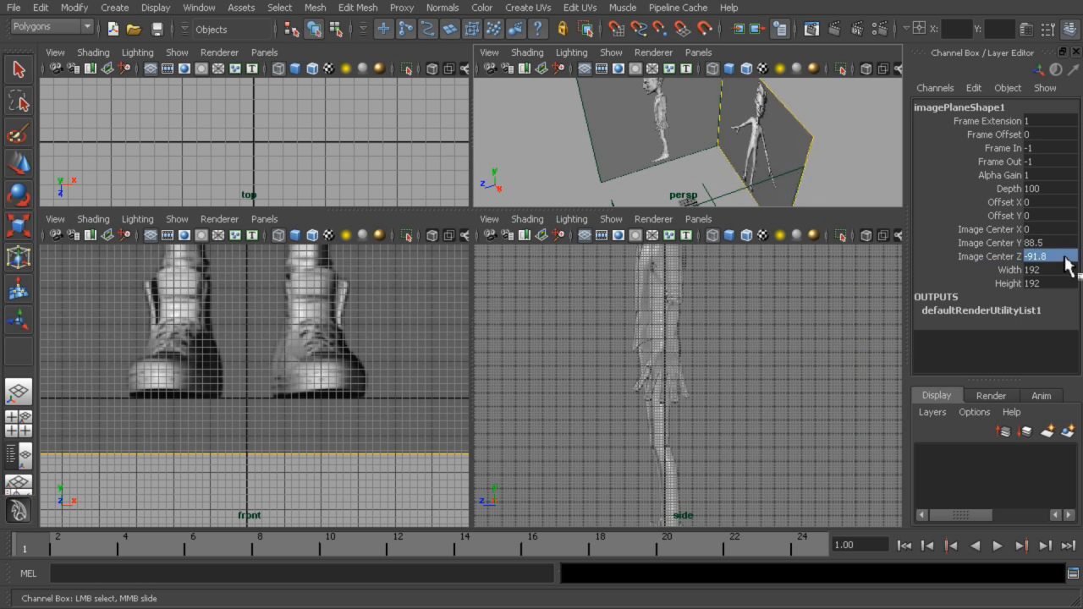
pyautogui.write('-90')
pyautogui.press('Return')
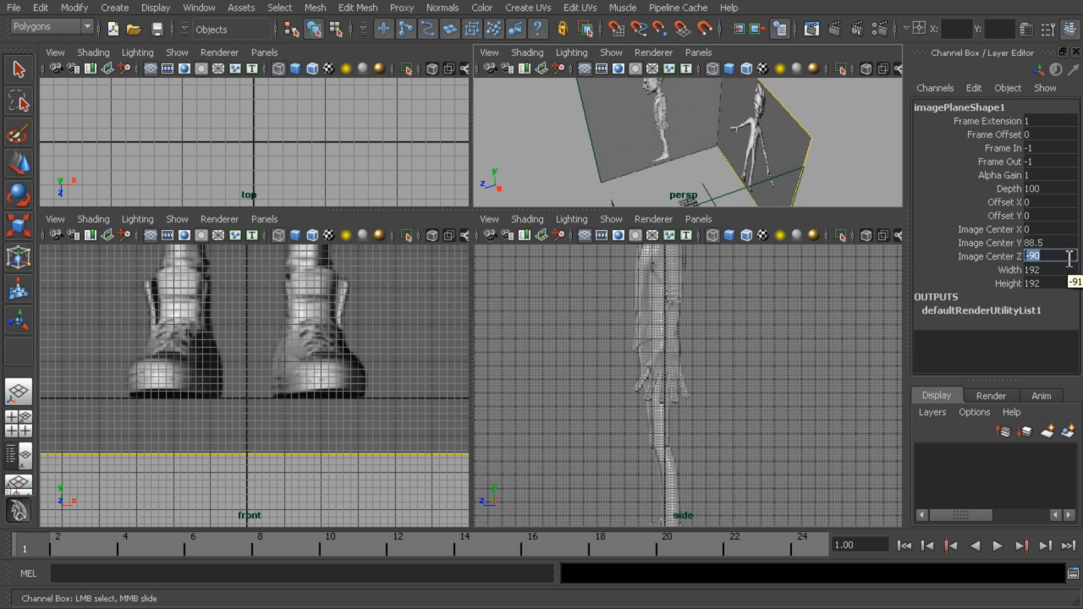
# Move the front view's camera away from the image planes, to a Translate Z of about 336.6
pyautogui.click(852, 193)
pyautogui.keyDown('alt'); pyautogui.moveTo(827, 133); pyautogui.dragTo(870, 77); pyautogui.keyUp('alt')
pyautogui.keyDown('alt'); pyautogui.moveTo(862, 114); pyautogui.dragTo(732, 148, button='right'); pyautogui.keyUp('alt')
pyautogui.keyDown('alt'); pyautogui.moveTo(737, 154); pyautogui.dragTo(930, 186); pyautogui.keyUp('alt')
pyautogui.click(736, 153)
pyautogui.press('w')
pyautogui.keyDown('alt'); pyautogui.moveTo(814, 166); pyautogui.dragTo(816, 122, button='middle'); pyautogui.keyUp('alt')
pyautogui.keyDown('alt'); pyautogui.moveTo(815, 122); pyautogui.dragTo(735, 140); pyautogui.keyUp('alt')
pyautogui.click(657, 155)
pyautogui.moveTo(626, 161); pyautogui.dragTo(511, 177)
# Compare the character's feet, body and head against the grid in the front and side views
pyautogui.keyDown('alt'); pyautogui.moveTo(270, 355); pyautogui.dragTo(266, 259, button='right'); pyautogui.keyUp('alt')
pyautogui.keyDown('alt'); pyautogui.moveTo(267, 259); pyautogui.dragTo(231, 436, button='middle'); pyautogui.keyUp('alt')
pyautogui.keyDown('alt'); pyautogui.moveTo(231, 435); pyautogui.dragTo(245, 408, button='right'); pyautogui.keyUp('alt')
pyautogui.keyDown('alt'); pyautogui.moveTo(289, 400); pyautogui.dragTo(304, 330, button='middle'); pyautogui.keyUp('alt')
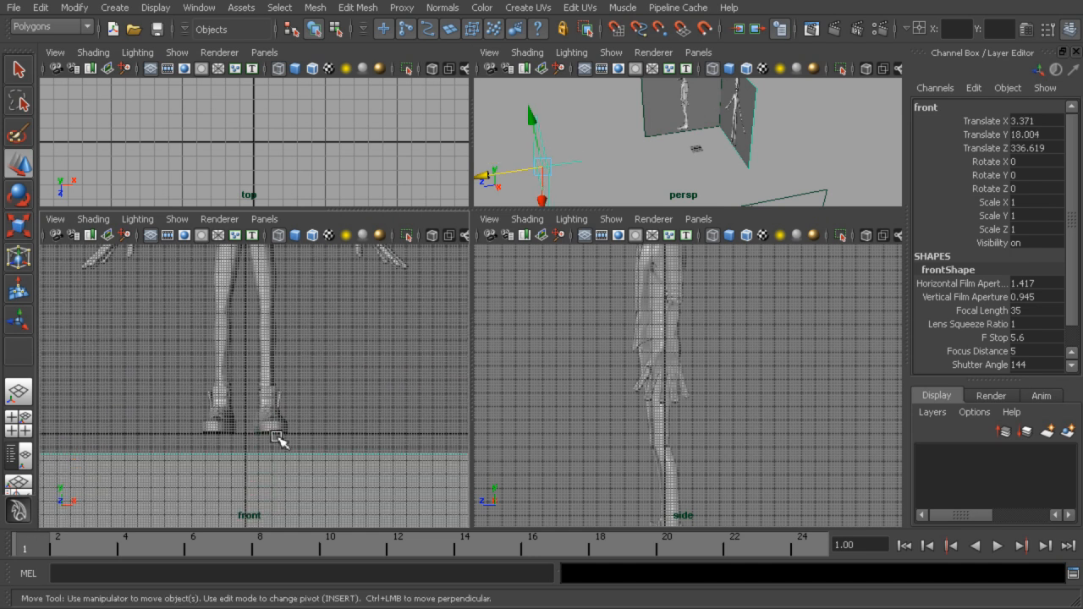
pyautogui.keyDown('alt'); pyautogui.moveTo(277, 443); pyautogui.dragTo(335, 425, button='right'); pyautogui.keyUp('alt')
pyautogui.keyDown('alt'); pyautogui.moveTo(717, 396); pyautogui.dragTo(731, 245, button='middle'); pyautogui.keyUp('alt')
pyautogui.keyDown('alt'); pyautogui.moveTo(745, 303); pyautogui.dragTo(747, 448, button='middle'); pyautogui.keyUp('alt')
pyautogui.keyDown('alt'); pyautogui.moveTo(738, 431); pyautogui.dragTo(641, 383, button='right'); pyautogui.keyUp('alt')
pyautogui.keyDown('alt'); pyautogui.moveTo(757, 320); pyautogui.dragTo(768, 413, button='middle'); pyautogui.keyUp('alt')
pyautogui.keyDown('alt'); pyautogui.moveTo(769, 414); pyautogui.dragTo(729, 391, button='right'); pyautogui.keyUp('alt')
pyautogui.keyDown('alt'); pyautogui.moveTo(748, 164); pyautogui.dragTo(827, 116); pyautogui.keyUp('alt')
pyautogui.keyDown('alt'); pyautogui.moveTo(781, 370); pyautogui.dragTo(820, 350, button='right'); pyautogui.keyUp('alt')
pyautogui.keyDown('alt'); pyautogui.moveTo(820, 350); pyautogui.dragTo(817, 416, button='middle'); pyautogui.keyUp('alt')
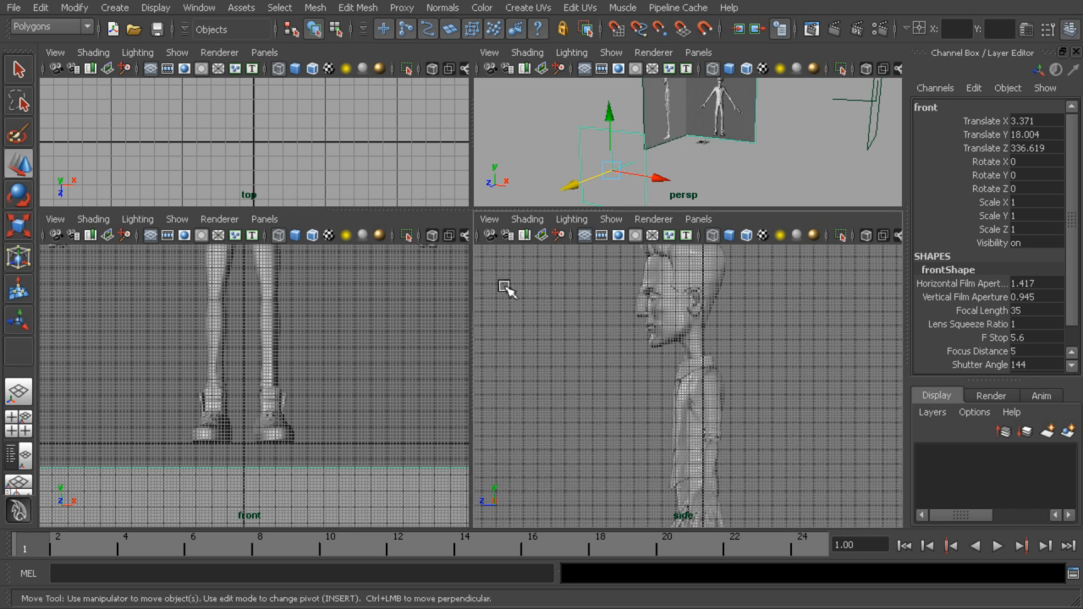
# Measure the character's height in the enlarged front view with the Distance Tool, from the upper head to the ground line
pyautogui.press('space')
pyautogui.keyDown('alt'); pyautogui.moveTo(609, 334); pyautogui.dragTo(278, 203, button='right'); pyautogui.keyUp('alt')
pyautogui.keyDown('alt'); pyautogui.moveTo(665, 224); pyautogui.dragTo(664, 375, button='middle'); pyautogui.keyUp('alt')
pyautogui.keyDown('alt'); pyautogui.moveTo(664, 375); pyautogui.dragTo(493, 300, button='right'); pyautogui.keyUp('alt')
pyautogui.keyDown('alt'); pyautogui.moveTo(670, 310); pyautogui.dragTo(711, 402, button='middle'); pyautogui.keyUp('alt')
pyautogui.keyDown('alt'); pyautogui.moveTo(711, 402); pyautogui.dragTo(640, 382, button='right'); pyautogui.keyUp('alt')
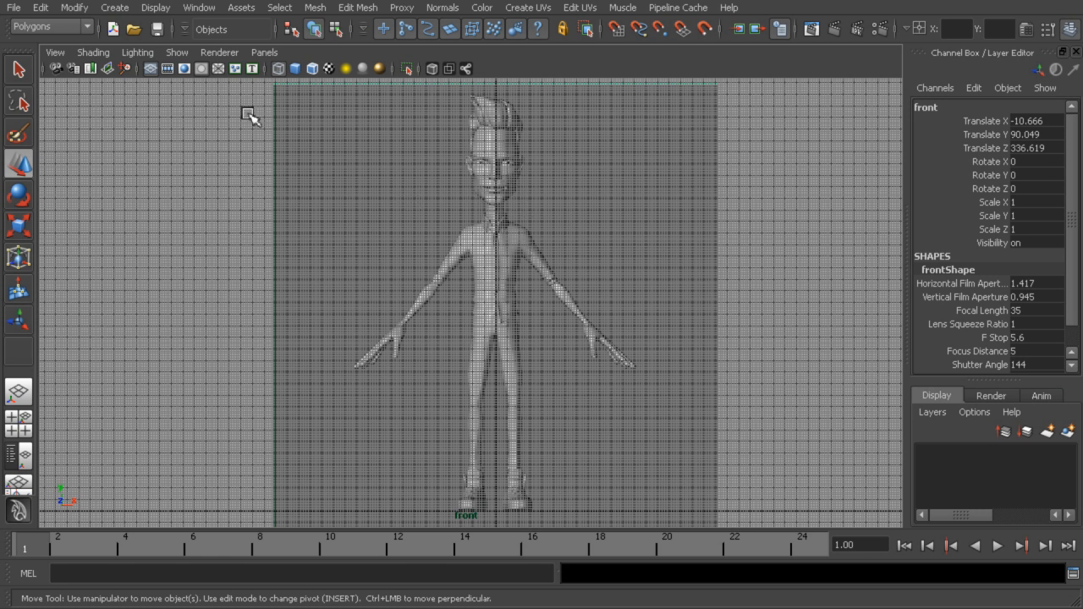
pyautogui.click(148, 8)
pyautogui.moveTo(127, 15)
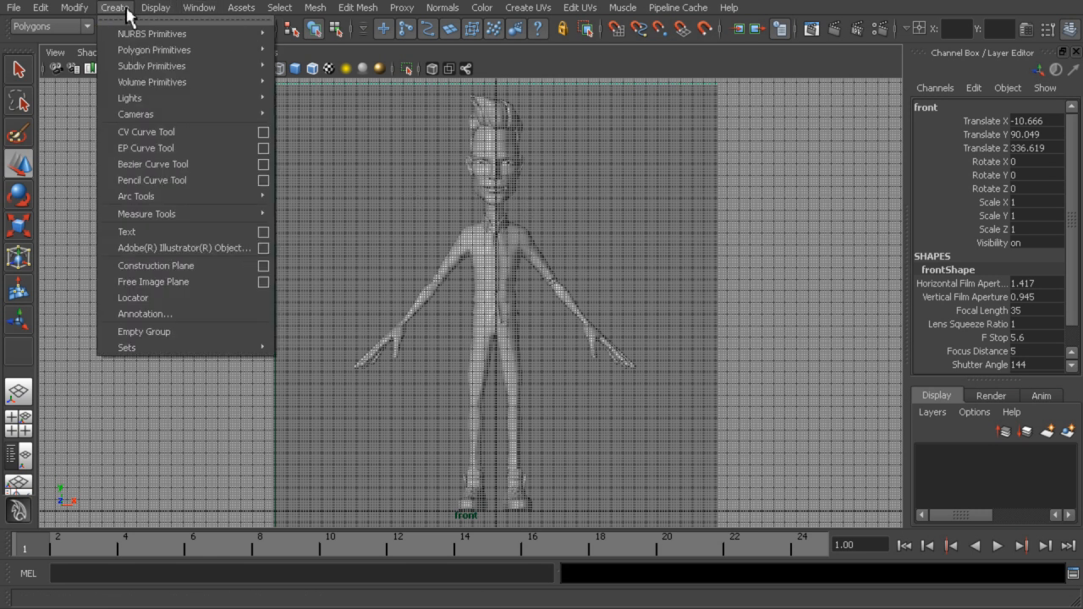
pyautogui.moveTo(174, 214)
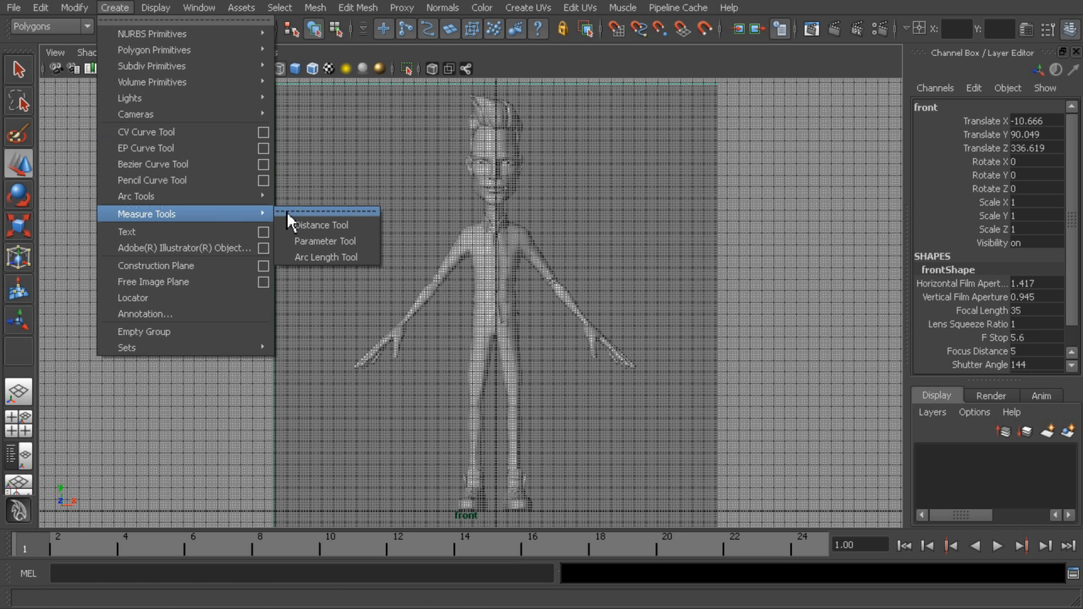
pyautogui.click(316, 227)
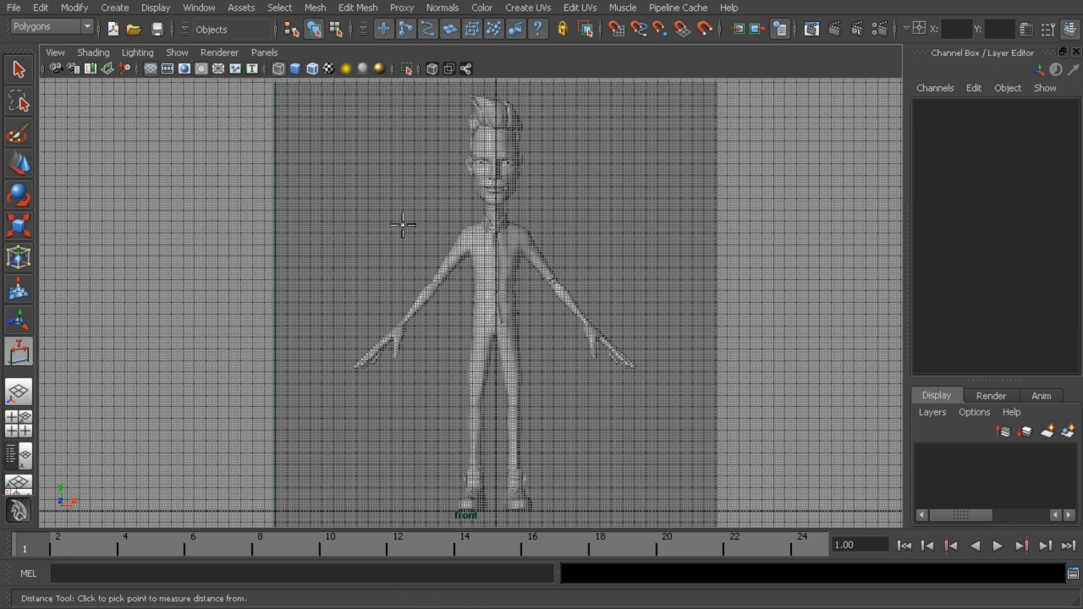
pyautogui.click(421, 120)
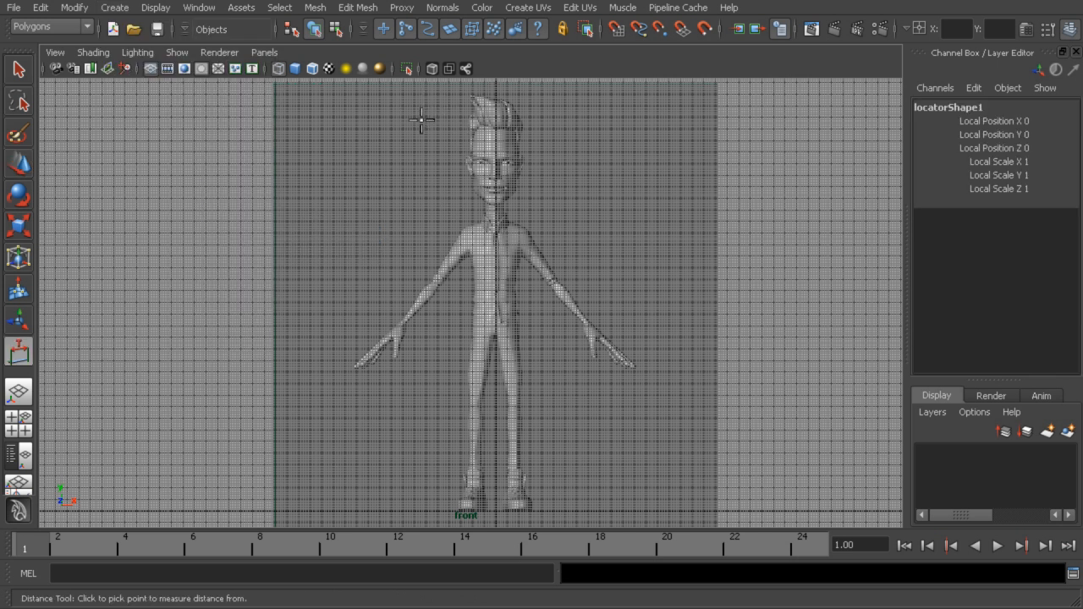
pyautogui.click(419, 511)
# Examine the height measurement beside the character in the front and perspective views
pyautogui.keyDown('alt'); pyautogui.moveTo(486, 206); pyautogui.dragTo(544, 273, button='middle'); pyautogui.keyUp('alt')
pyautogui.keyDown('alt'); pyautogui.moveTo(544, 273); pyautogui.dragTo(846, 313, button='right'); pyautogui.keyUp('alt')
pyautogui.keyDown('alt'); pyautogui.moveTo(487, 235); pyautogui.dragTo(491, 314, button='middle'); pyautogui.keyUp('alt')
pyautogui.keyDown('alt'); pyautogui.moveTo(491, 313); pyautogui.dragTo(942, 341, button='right'); pyautogui.keyUp('alt')
pyautogui.press('space')
pyautogui.press('space')
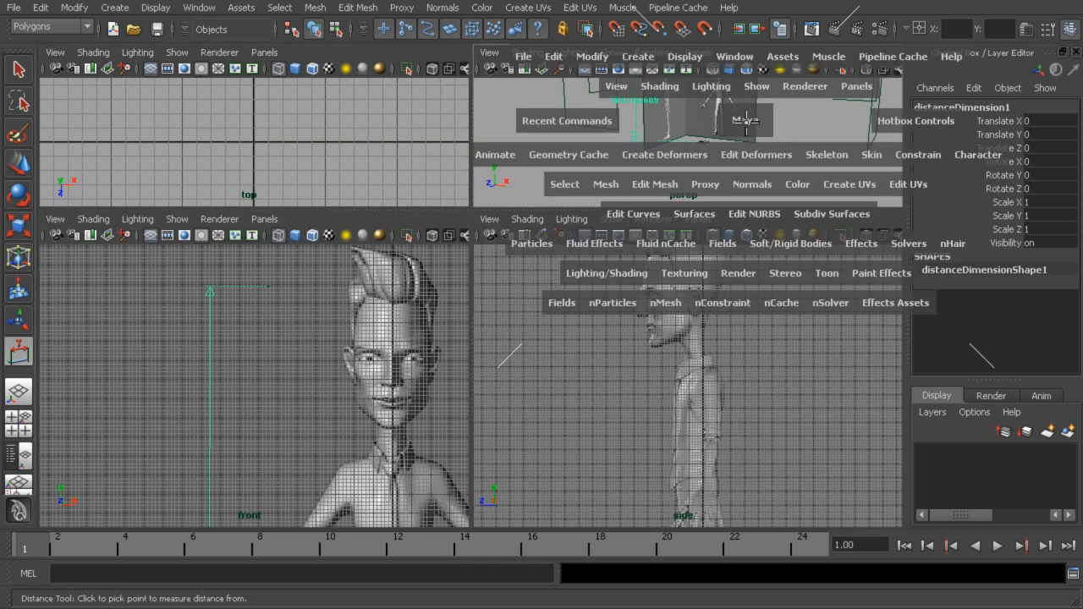
pyautogui.keyDown('alt'); pyautogui.moveTo(587, 223); pyautogui.dragTo(503, 224); pyautogui.keyUp('alt')
pyautogui.keyDown('alt'); pyautogui.moveTo(503, 224); pyautogui.dragTo(633, 240, button='right'); pyautogui.keyUp('alt')
pyautogui.moveTo(633, 240)
pyautogui.keyDown('alt'); pyautogui.mouseDown()
pyautogui.moveTo(605, 236)
pyautogui.moveTo(696, 228)
pyautogui.moveTo(645, 240)
pyautogui.mouseUp(); pyautogui.keyUp('alt')
pyautogui.keyDown('alt'); pyautogui.moveTo(646, 239); pyautogui.dragTo(545, 223, button='right'); pyautogui.keyUp('alt')
pyautogui.click(336, 31)
pyautogui.click(314, 29)
pyautogui.keyDown('alt'); pyautogui.moveTo(583, 233); pyautogui.dragTo(486, 235); pyautogui.keyUp('alt')
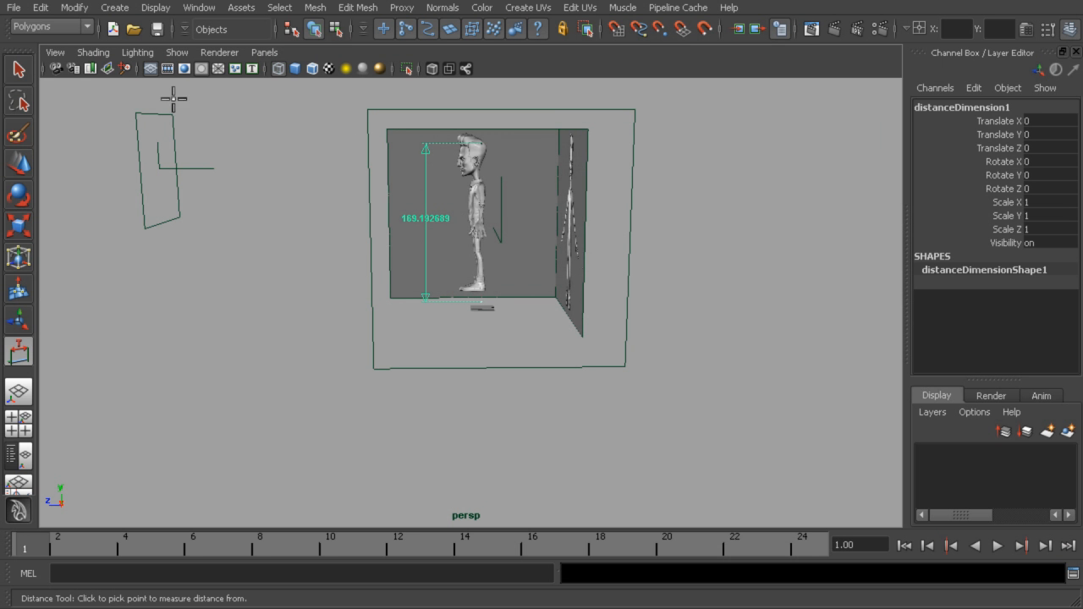
# Delete the height measurement and return to the four-view layout
pyautogui.click(18, 71)
pyautogui.press('Delete')
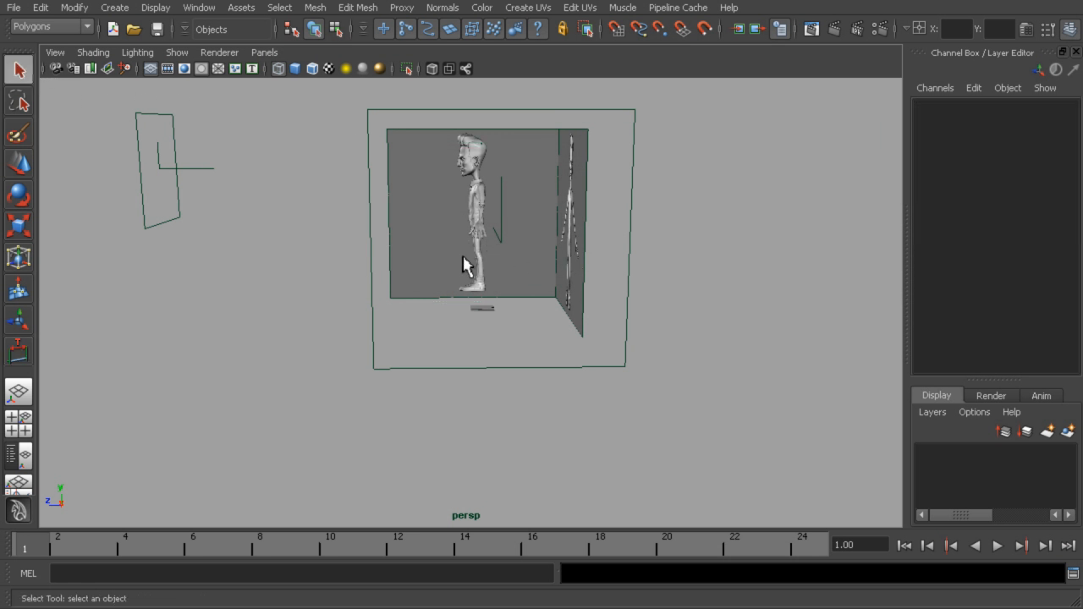
pyautogui.keyDown('alt'); pyautogui.moveTo(464, 265); pyautogui.dragTo(583, 297); pyautogui.keyUp('alt')
pyautogui.keyDown('alt'); pyautogui.moveTo(583, 297); pyautogui.dragTo(599, 369, button='right'); pyautogui.keyUp('alt')
pyautogui.press('space')
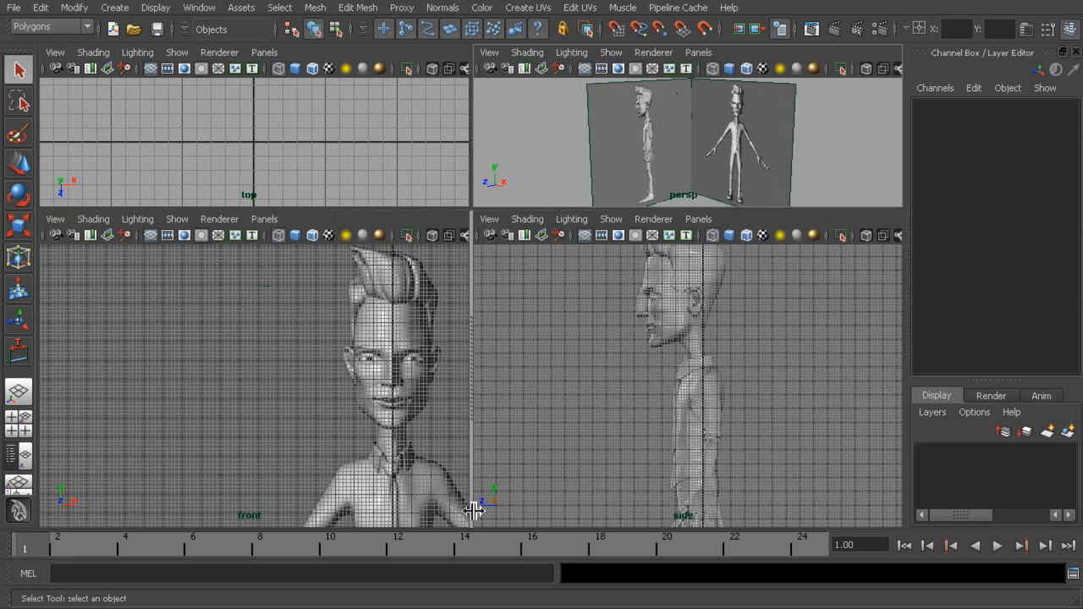
# Compare the head's facial features between the front and side reference images against the grid
pyautogui.press('space')
pyautogui.keyDown('alt'); pyautogui.moveTo(619, 338); pyautogui.dragTo(409, 201, button='middle'); pyautogui.keyUp('alt')
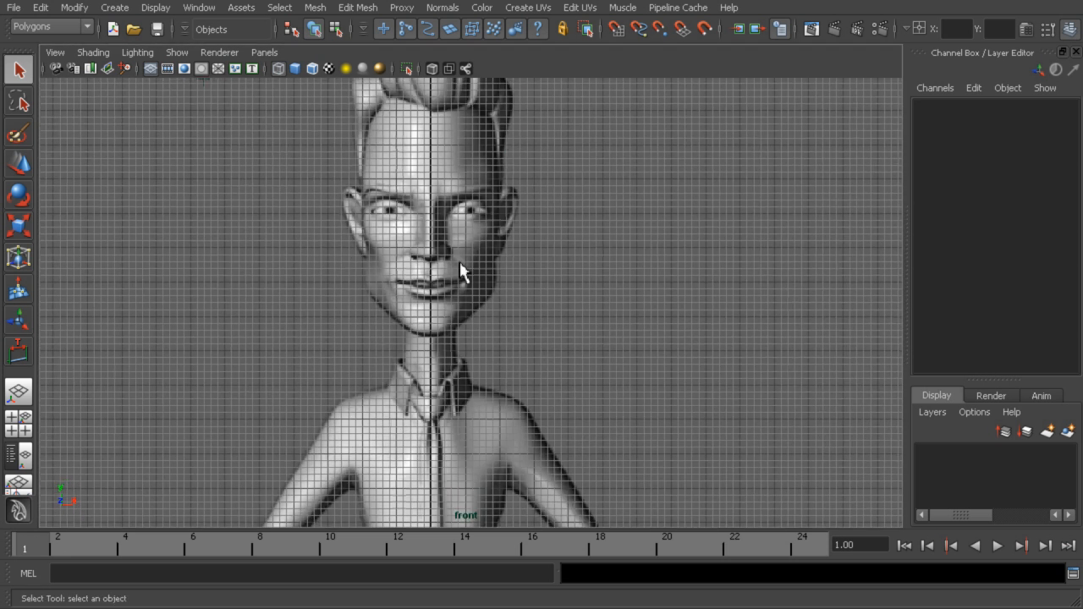
pyautogui.keyDown('alt'); pyautogui.moveTo(586, 293); pyautogui.dragTo(657, 344, button='middle'); pyautogui.keyUp('alt')
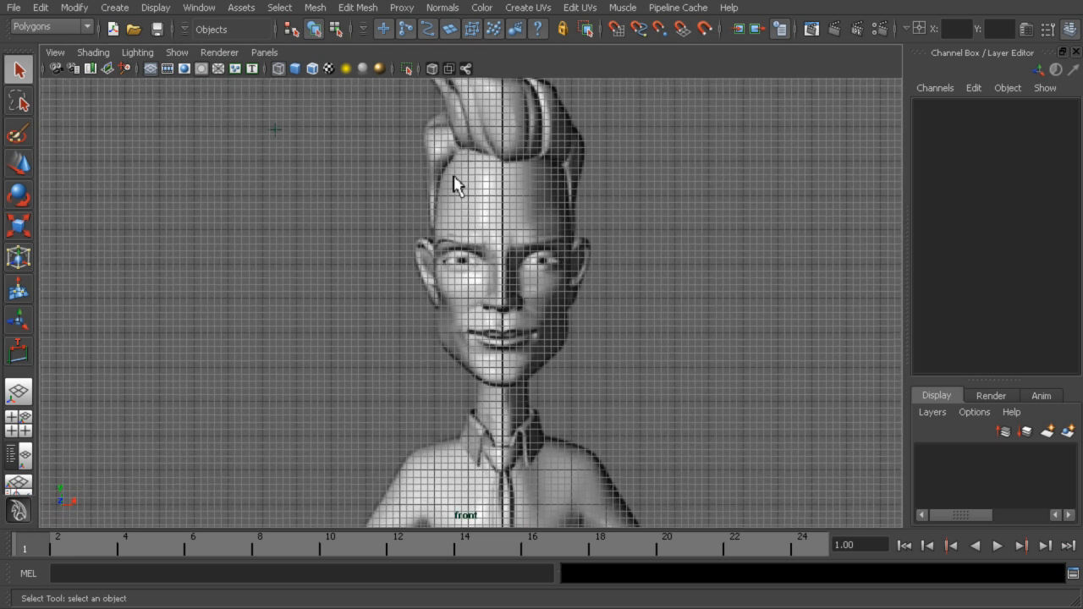
pyautogui.keyDown('alt'); pyautogui.moveTo(619, 306); pyautogui.dragTo(532, 290, button='middle'); pyautogui.keyUp('alt')
pyautogui.press('space')
pyautogui.keyDown('alt'); pyautogui.moveTo(680, 372); pyautogui.dragTo(664, 438, button='middle'); pyautogui.keyUp('alt')
pyautogui.keyDown('alt'); pyautogui.moveTo(663, 438); pyautogui.dragTo(700, 364, button='right'); pyautogui.keyUp('alt')
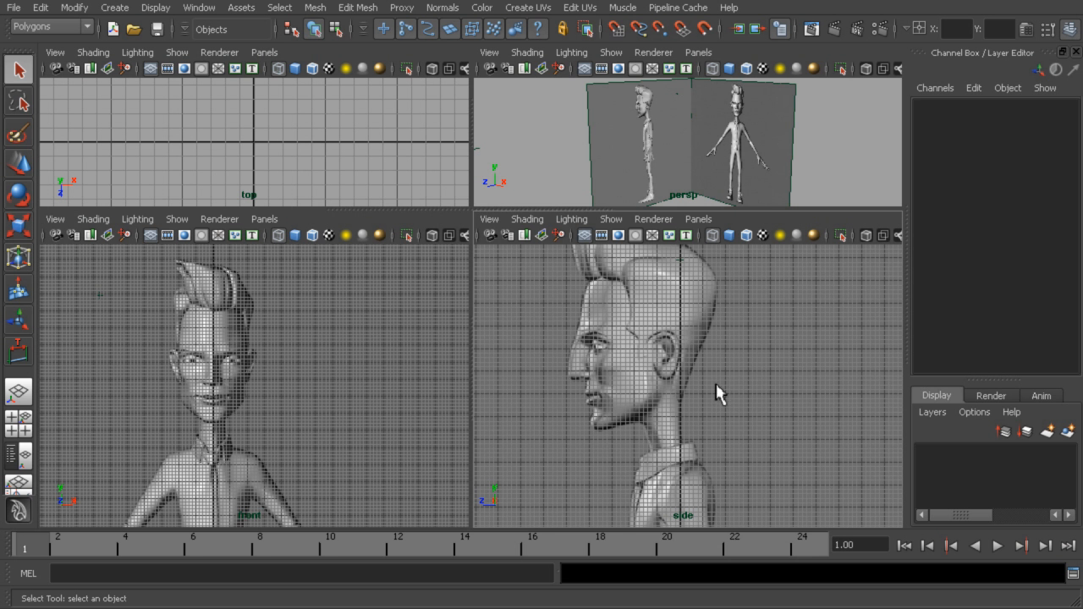
pyautogui.keyDown('alt'); pyautogui.moveTo(715, 394); pyautogui.dragTo(778, 345, button='middle'); pyautogui.keyUp('alt')
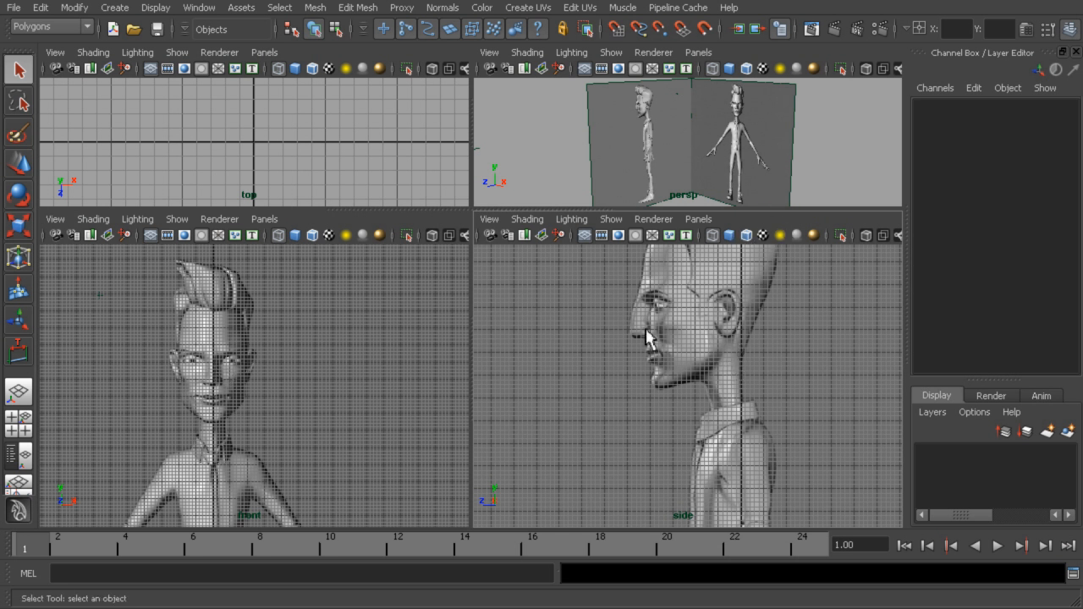
pyautogui.keyDown('alt'); pyautogui.moveTo(788, 138); pyautogui.dragTo(815, 96); pyautogui.keyUp('alt')
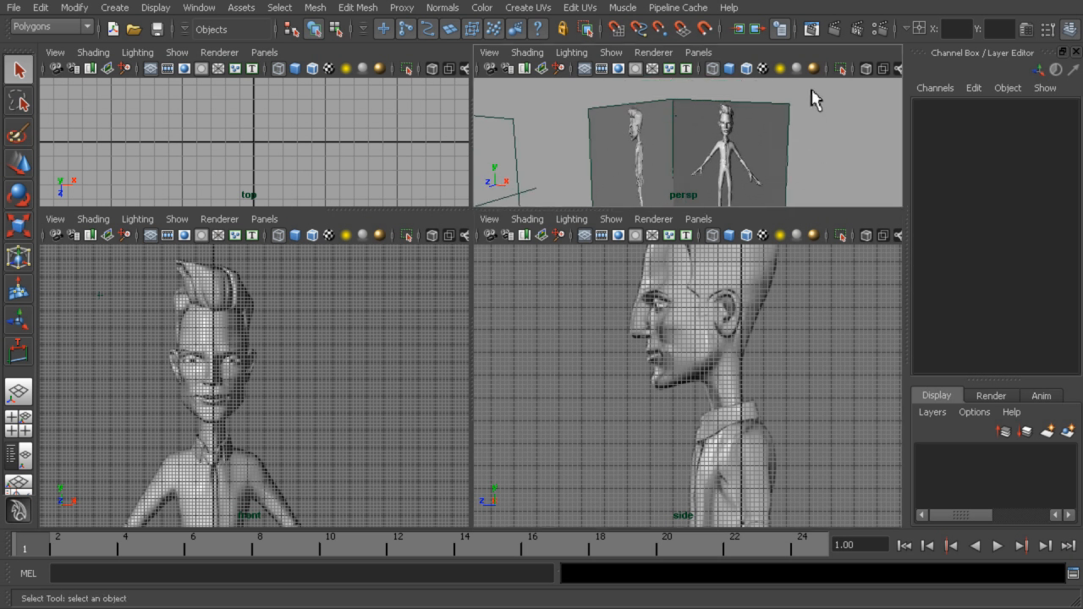
# Open the front image plane's attributes and lower its Color Gain to a mid grey to darken the reference
pyautogui.click(784, 138)
pyautogui.hotkey('ctrl', 'a')
pyautogui.moveTo(915, 44); pyautogui.dragTo(390, 37)
pyautogui.moveTo(460, 308); pyautogui.dragTo(346, 329)
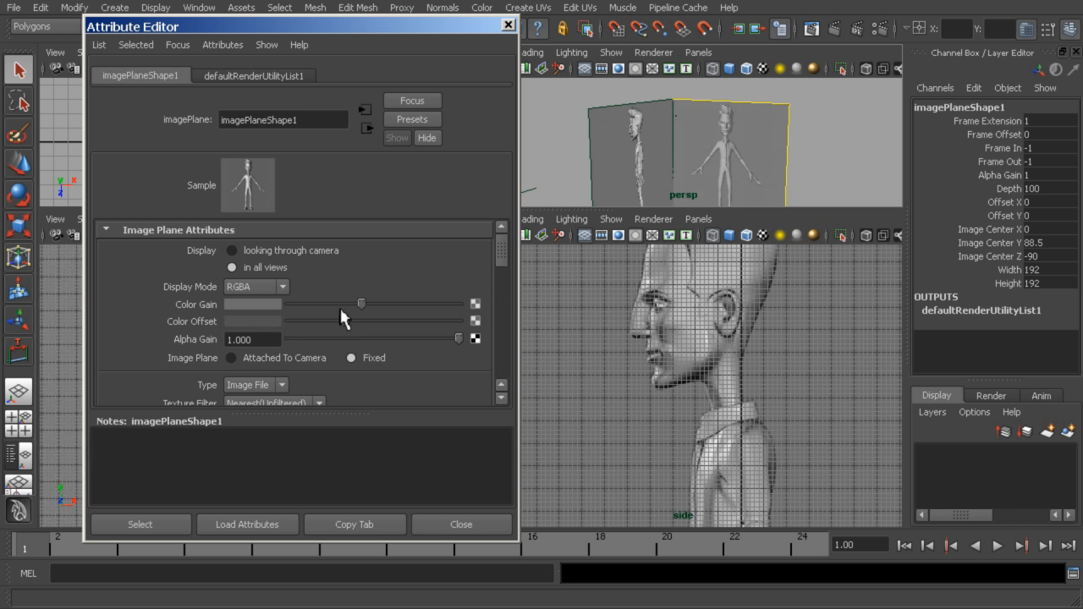
# Lower the side image plane's Color Gain to a mid grey and raise its Color Offset to a dark grey, matching the front reference
pyautogui.moveTo(407, 35); pyautogui.dragTo(895, 35)
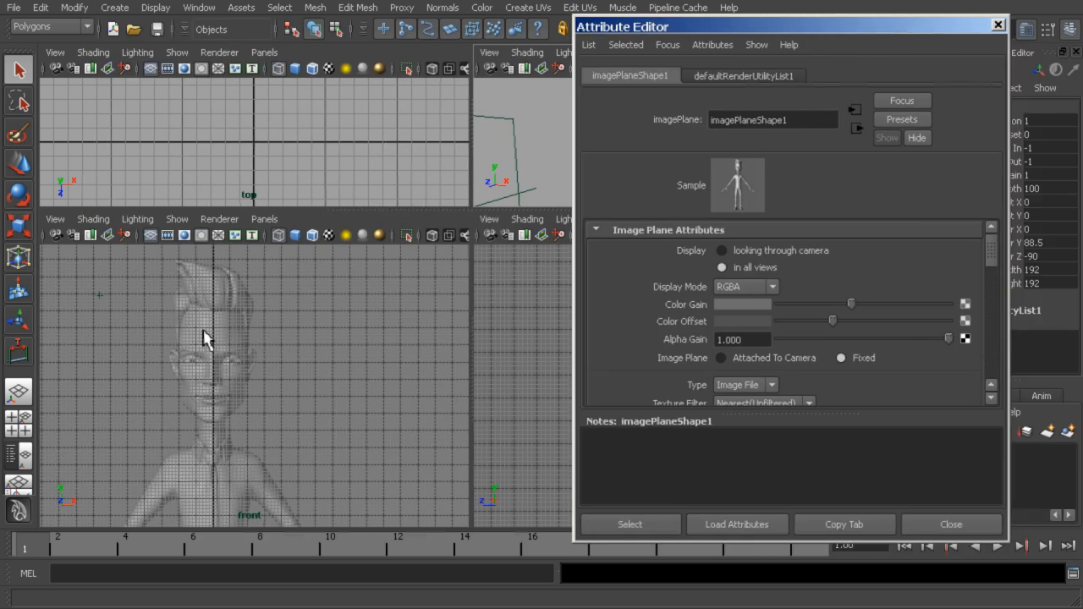
pyautogui.click(951, 524)
pyautogui.click(619, 136)
pyautogui.hotkey('ctrl', 'a')
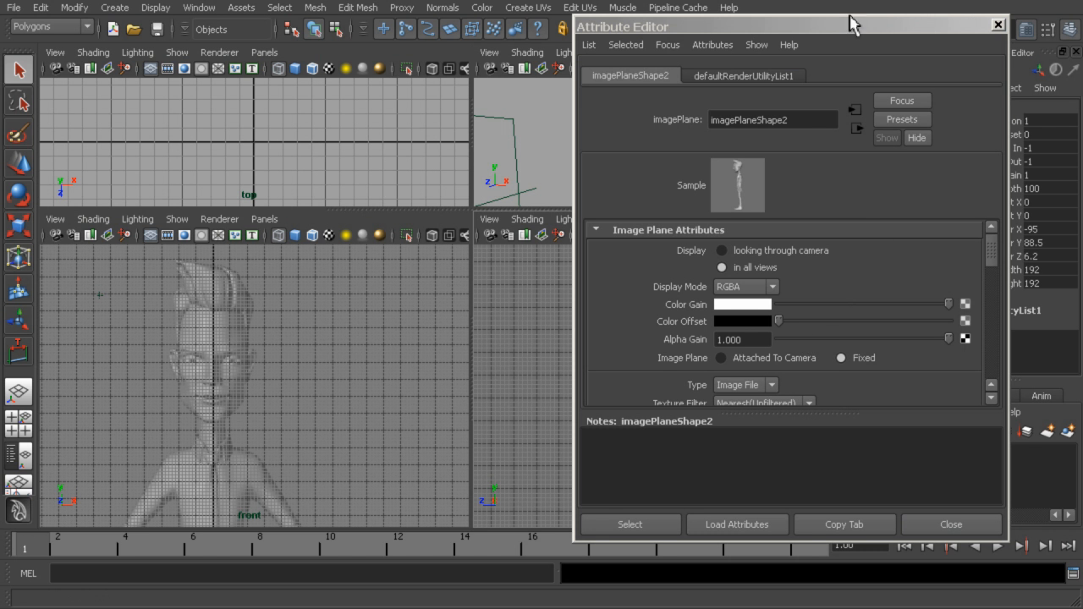
pyautogui.moveTo(845, 33); pyautogui.dragTo(316, 37)
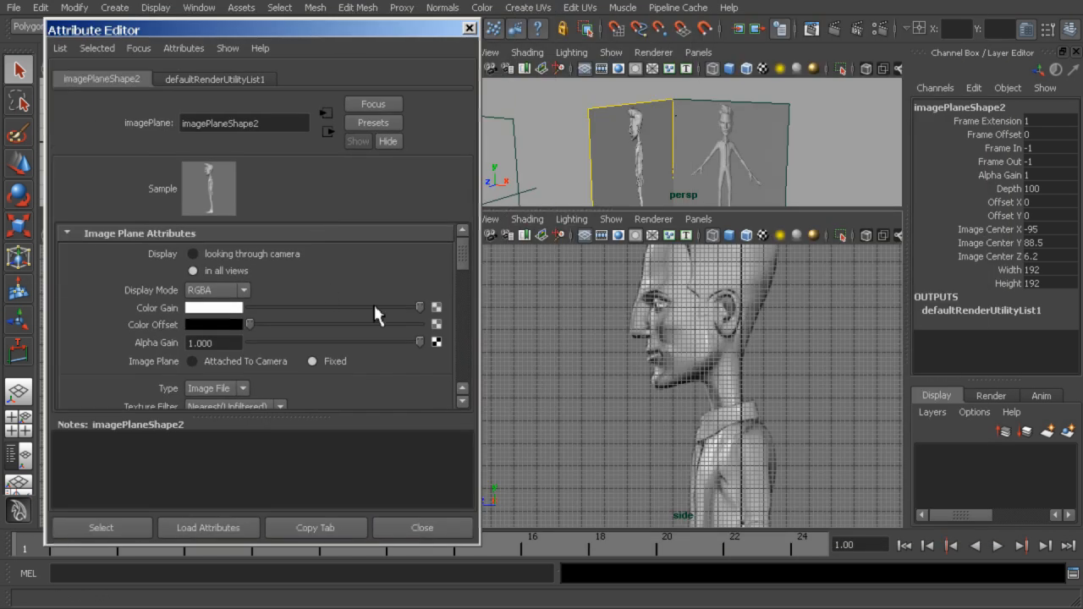
pyautogui.moveTo(374, 307); pyautogui.dragTo(336, 308)
pyautogui.moveTo(254, 327); pyautogui.dragTo(319, 335)
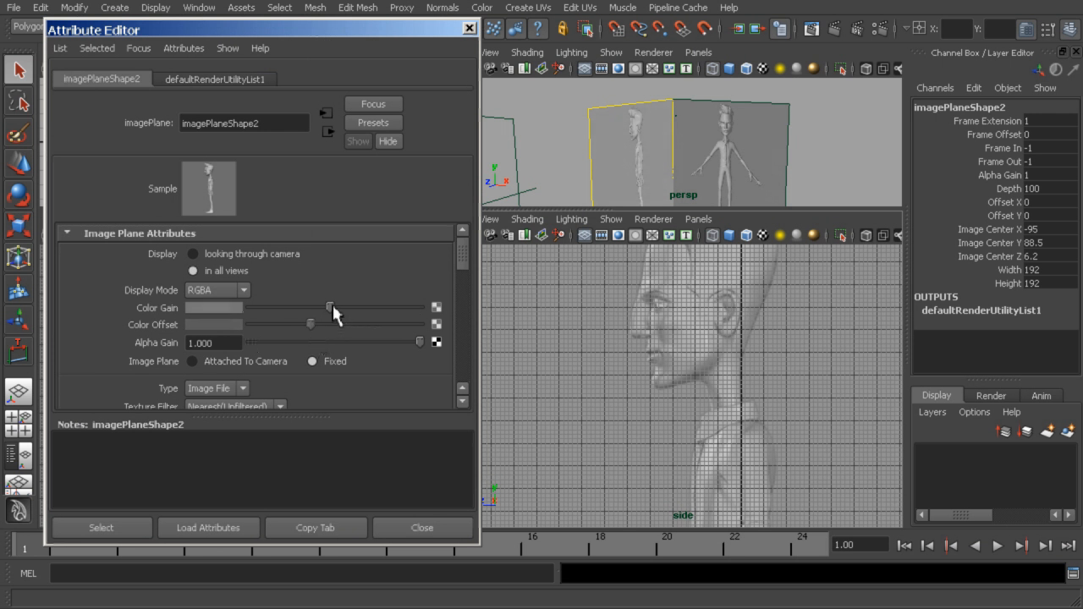
pyautogui.click(413, 528)
pyautogui.click(834, 154)
# Examine the side reference's head against the grid, and inspect both image planes from several angles in a maximized perspective view
pyautogui.scroll(6, 769, 375)
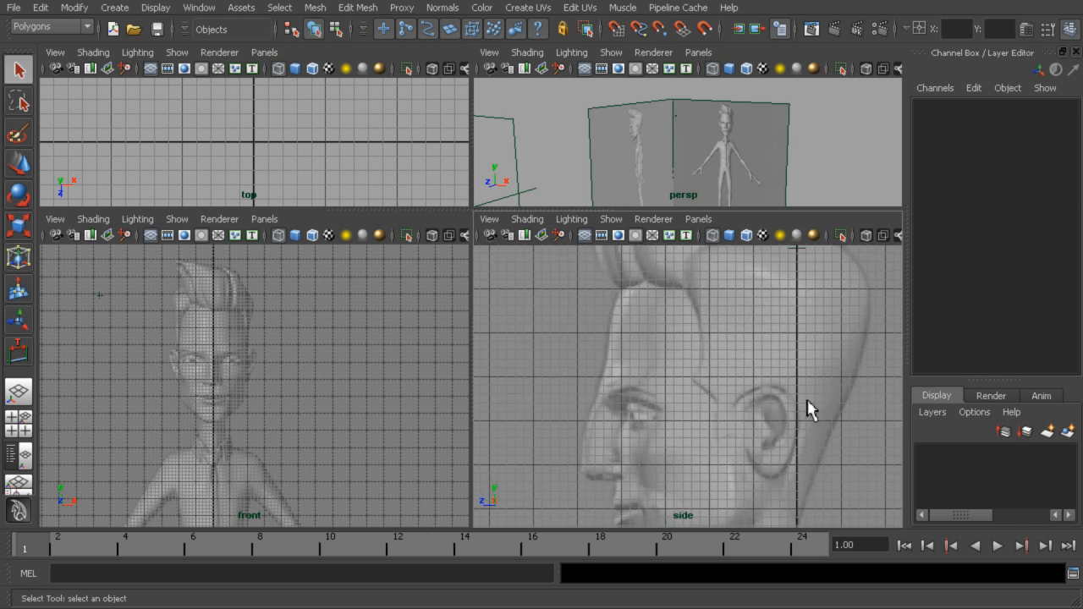
pyautogui.scroll(-3, 706, 364)
pyautogui.scroll(-3, 853, 161)
pyautogui.press('space')
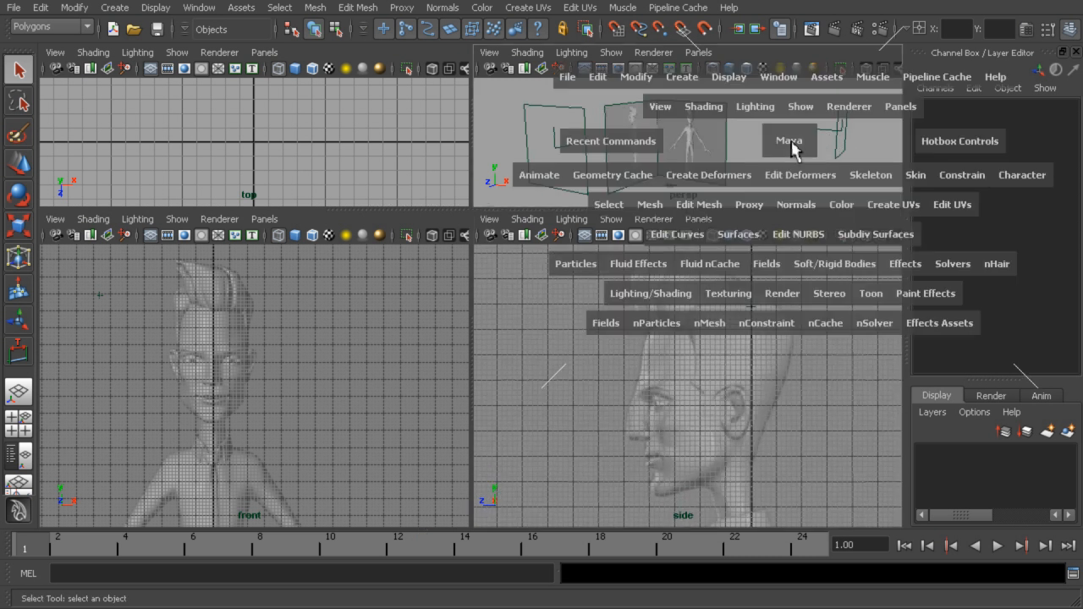
pyautogui.keyDown('alt'); pyautogui.moveTo(672, 268); pyautogui.dragTo(739, 281, button='middle'); pyautogui.keyUp('alt')
pyautogui.keyDown('alt'); pyautogui.moveTo(739, 281); pyautogui.dragTo(787, 324, button='right'); pyautogui.keyUp('alt')
pyautogui.keyDown('alt'); pyautogui.moveTo(770, 311); pyautogui.dragTo(668, 313, button='middle'); pyautogui.keyUp('alt')
pyautogui.keyDown('alt'); pyautogui.moveTo(663, 309); pyautogui.dragTo(687, 331); pyautogui.keyUp('alt')
pyautogui.keyDown('alt'); pyautogui.moveTo(687, 332); pyautogui.dragTo(754, 326, button='right'); pyautogui.keyUp('alt')
pyautogui.keyDown('alt'); pyautogui.moveTo(732, 296); pyautogui.dragTo(687, 276, button='middle'); pyautogui.keyUp('alt')
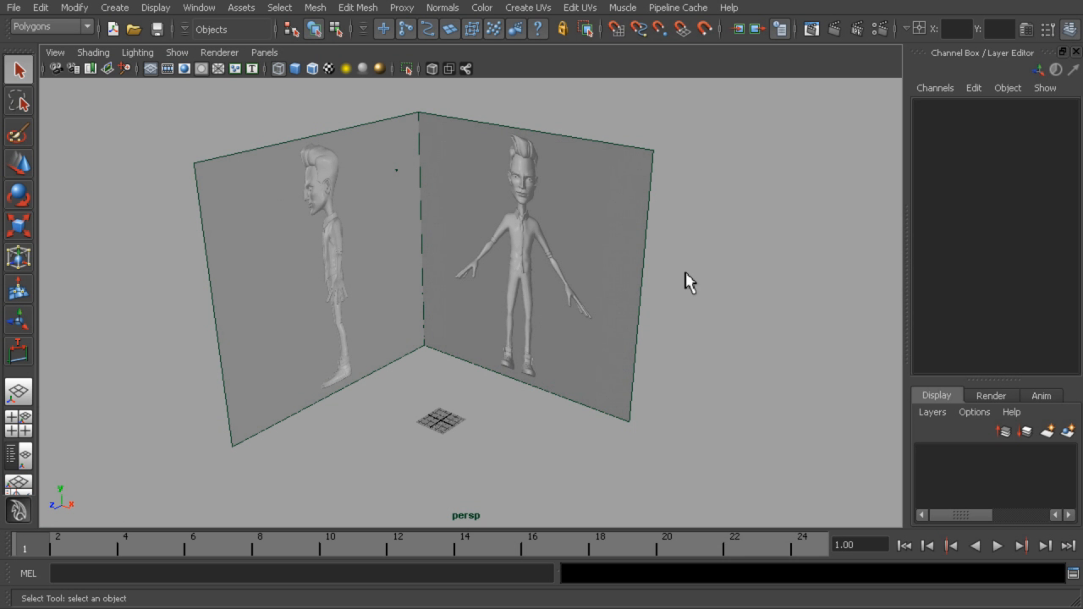
pyautogui.moveTo(682, 257)
pyautogui.keyDown('alt'); pyautogui.mouseDown()
pyautogui.moveTo(685, 246)
pyautogui.moveTo(677, 254)
pyautogui.mouseUp(); pyautogui.keyUp('alt')
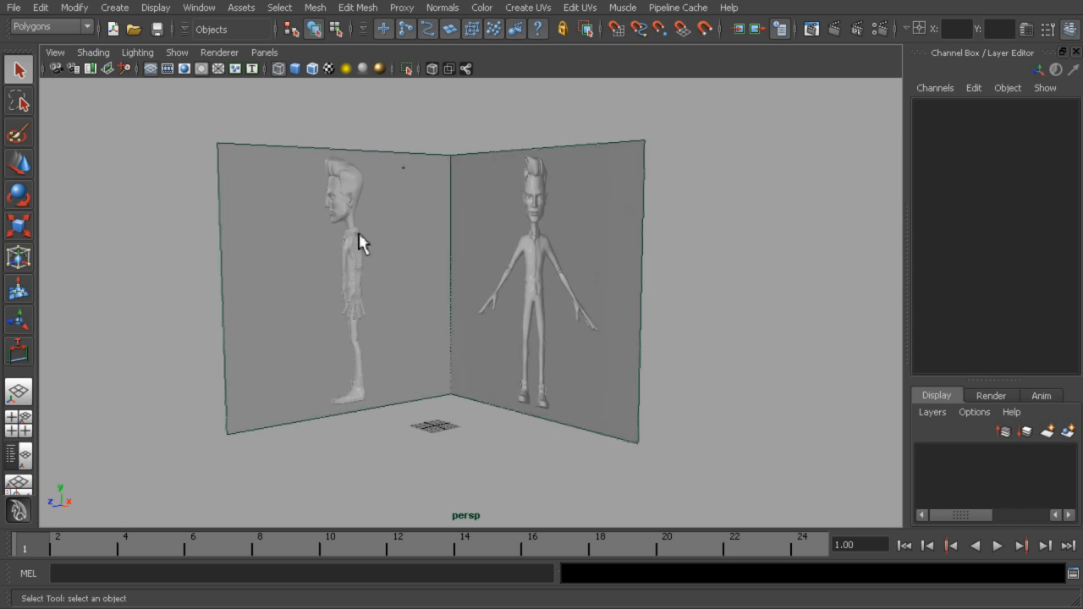